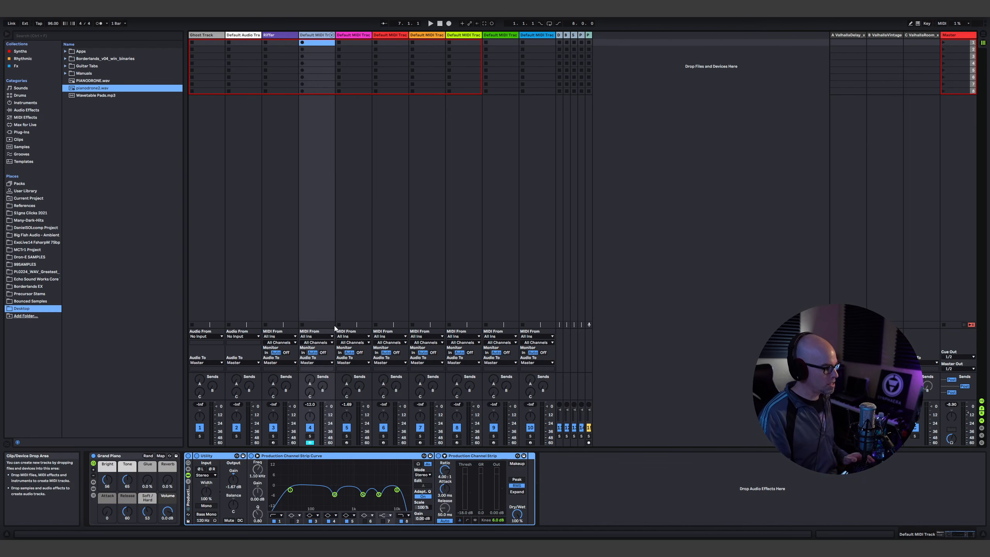
- Route the Grand Piano track's output to the Pad Bus and add ValhallaSupermassive_x64 to its effects
left_click(317, 362)
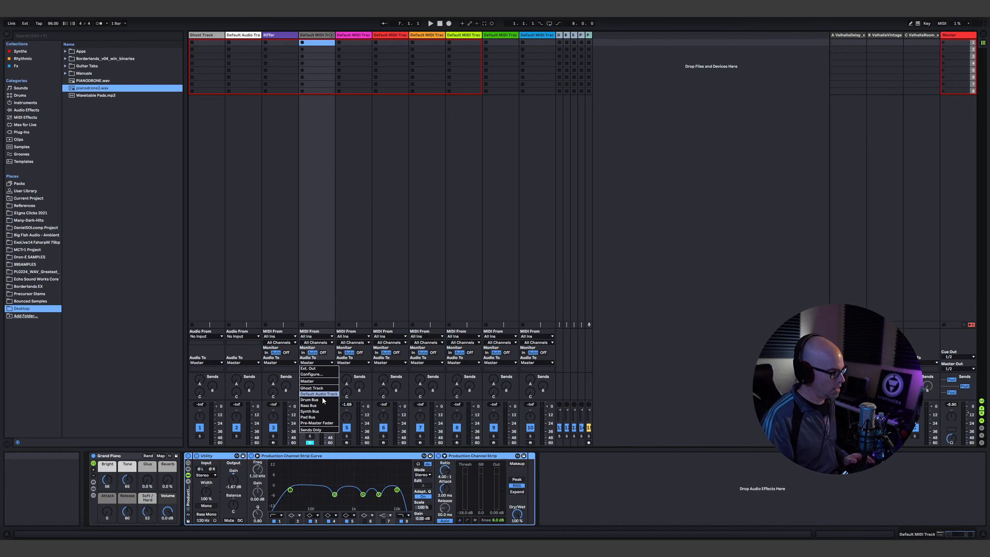
left_click(316, 416)
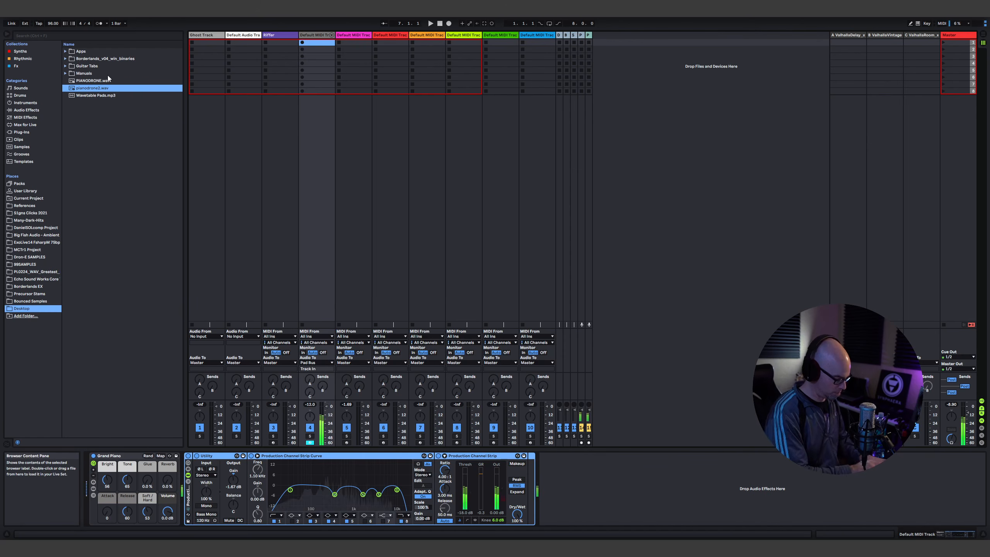
left_click(26, 67)
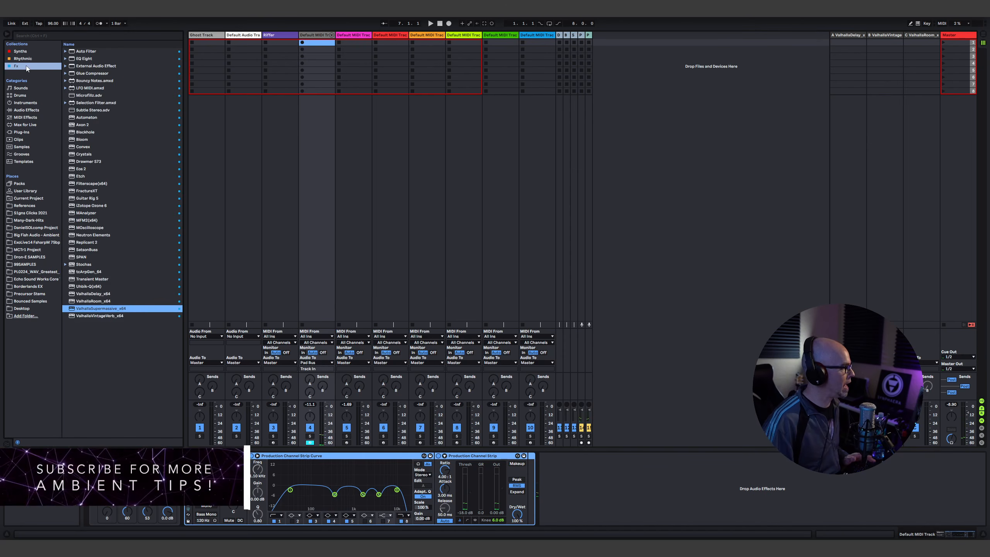
left_click_drag(97, 310, 309, 124)
left_click_drag(356, 85, 445, 149)
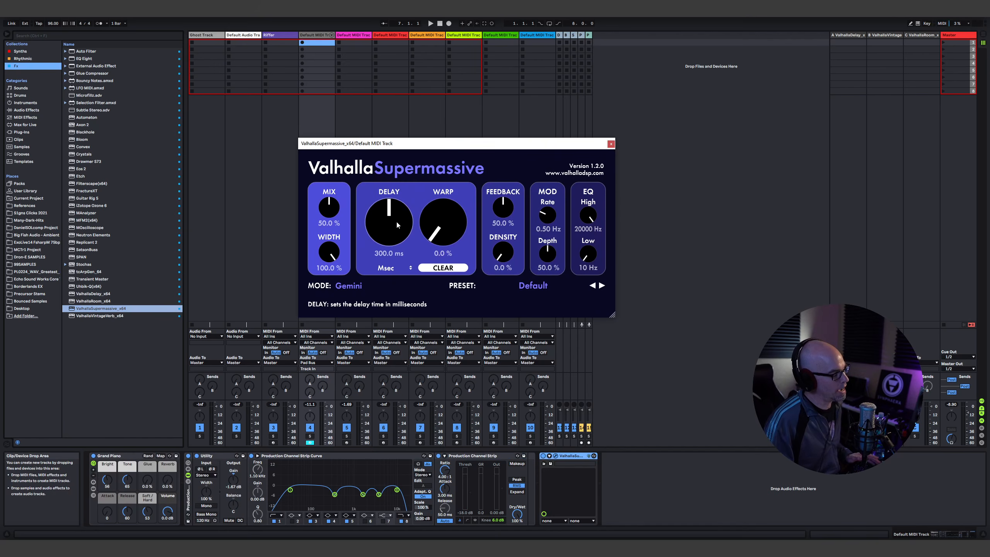
- Set Supermassive's mix to about 81.2%, delay to about 544.6 ms and warp to about 83.6%
left_click_drag(329, 208, 332, 171)
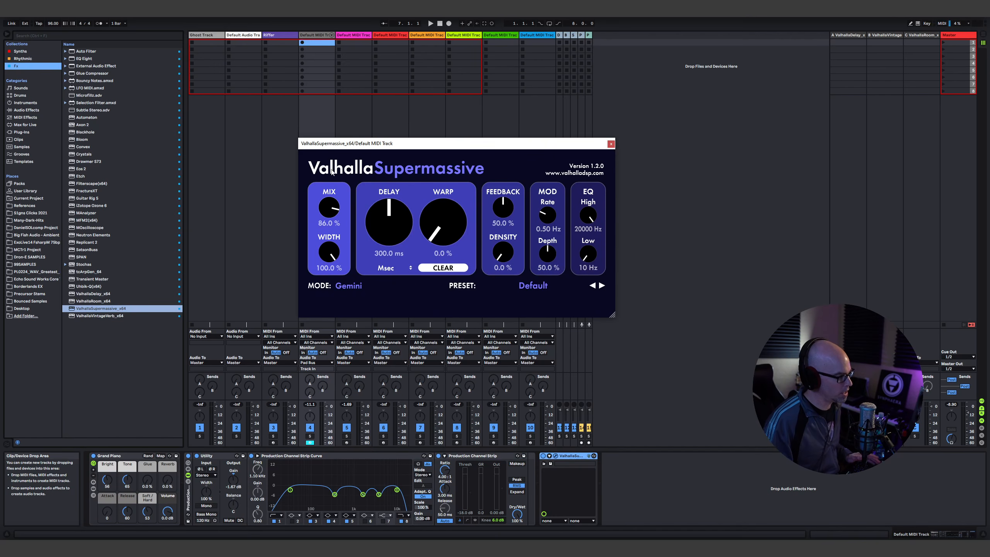
left_click_drag(397, 218, 398, 196)
left_click_drag(443, 223, 442, 133)
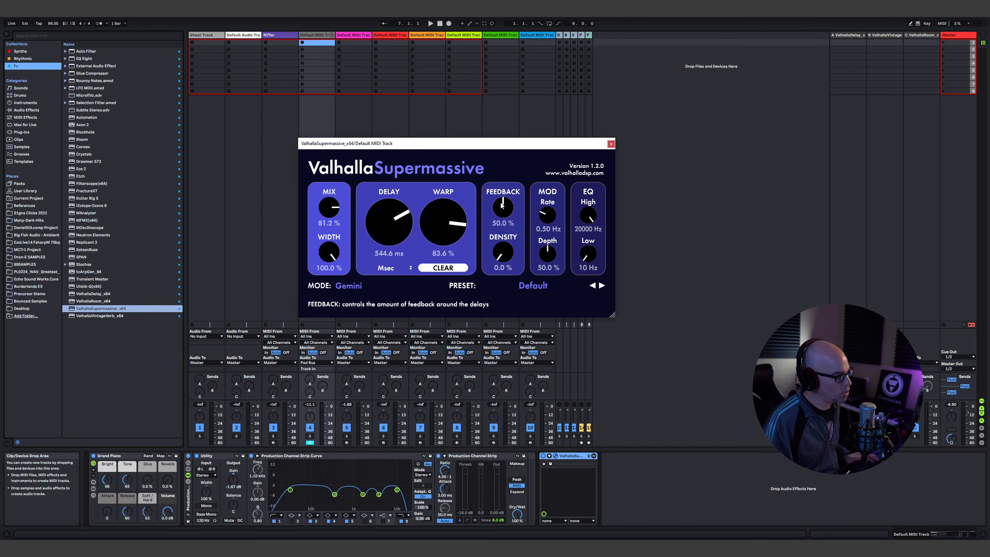
- Set Supermassive's feedback to about 73.2%, density to about 73.6%, modulation rate to 0.09 Hz and depth to about 24.8%
left_click_drag(503, 208, 504, 193)
left_click_drag(506, 253, 518, 181)
left_click_drag(551, 212, 547, 277)
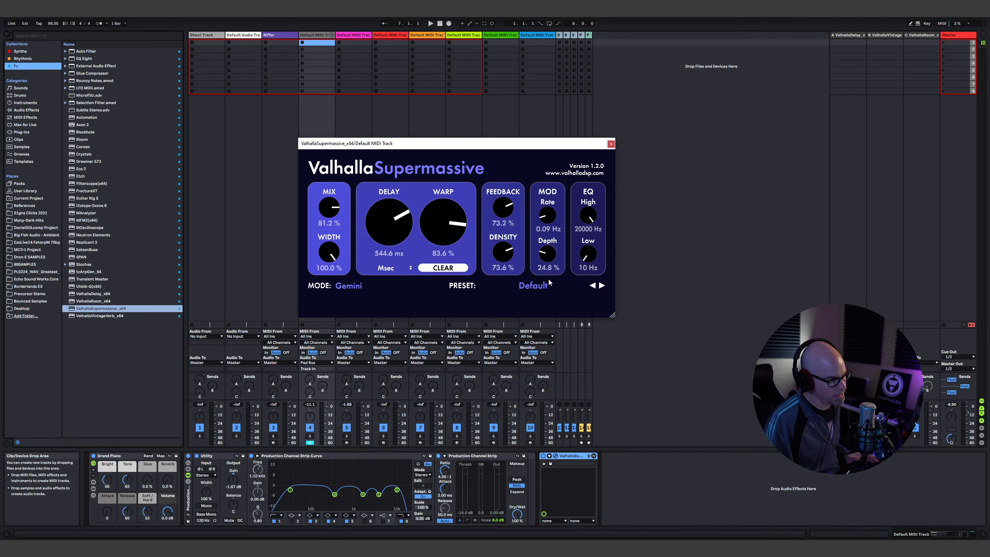
- Set Supermassive's EQ to 17780 Hz high and 190 Hz low, and choose the Andromeda mode
left_click_drag(588, 216, 590, 244)
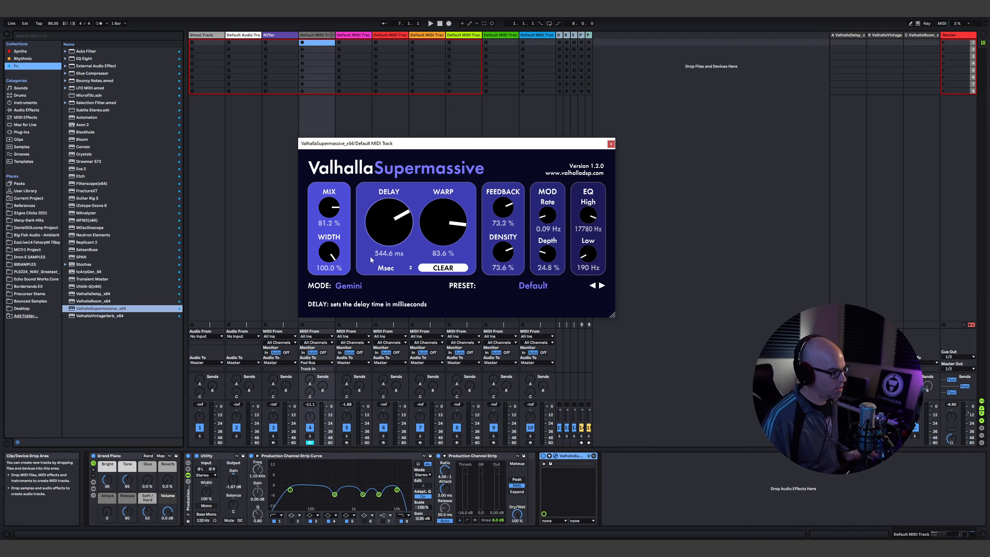
left_click(352, 287)
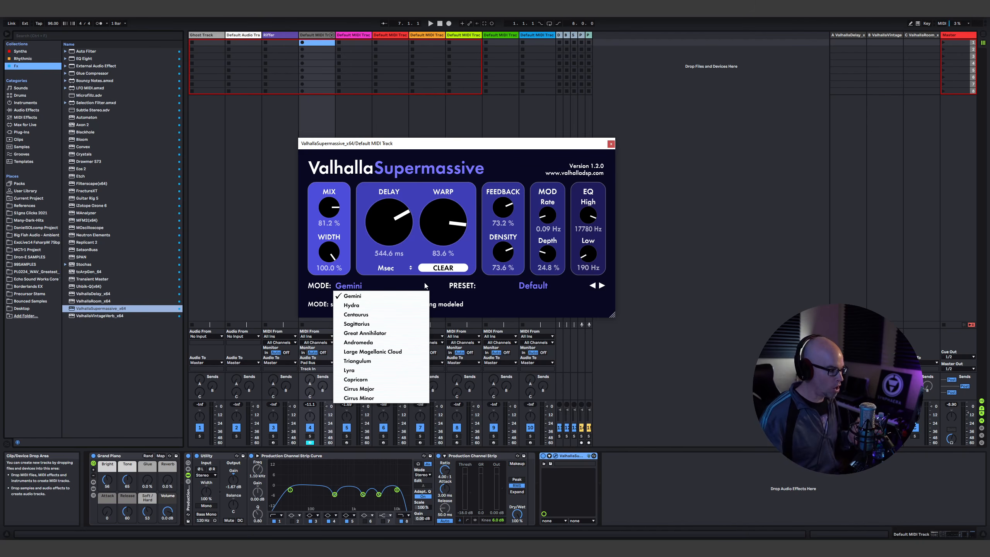
left_click(358, 342)
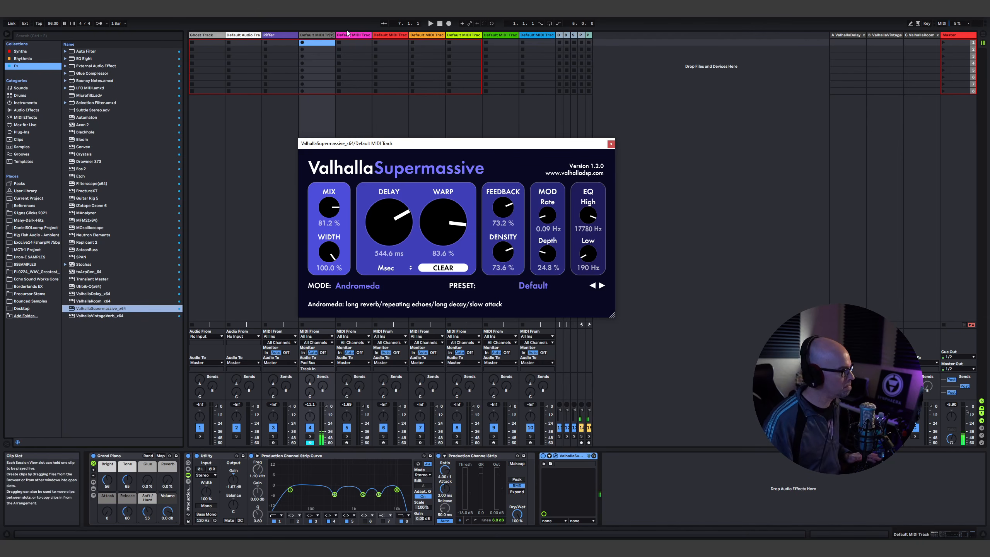
- Move the Supermassive window aside and record a MIDI clip into the Grand Piano track's first slot
left_click_drag(387, 144, 494, 119)
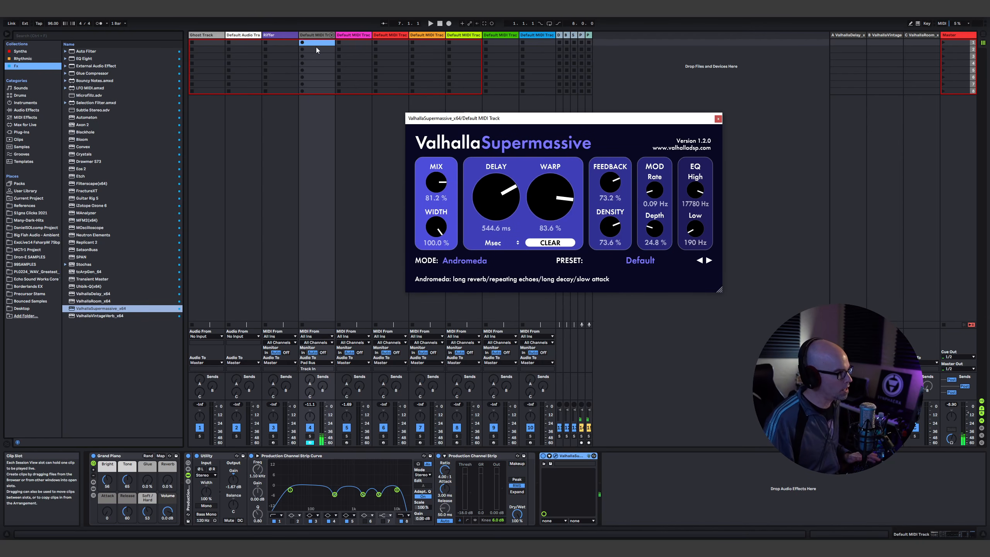
left_click(319, 43)
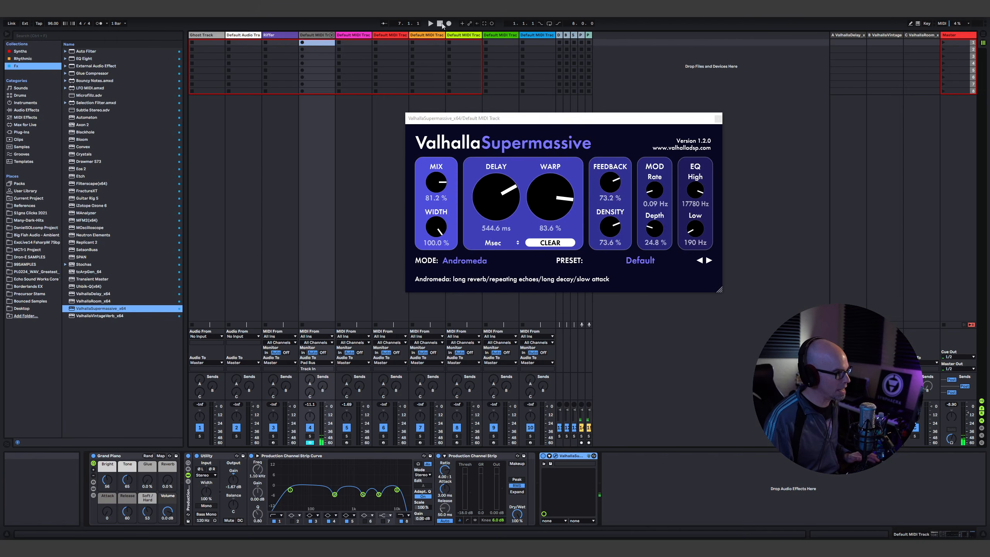
left_click(440, 24)
left_click(312, 35)
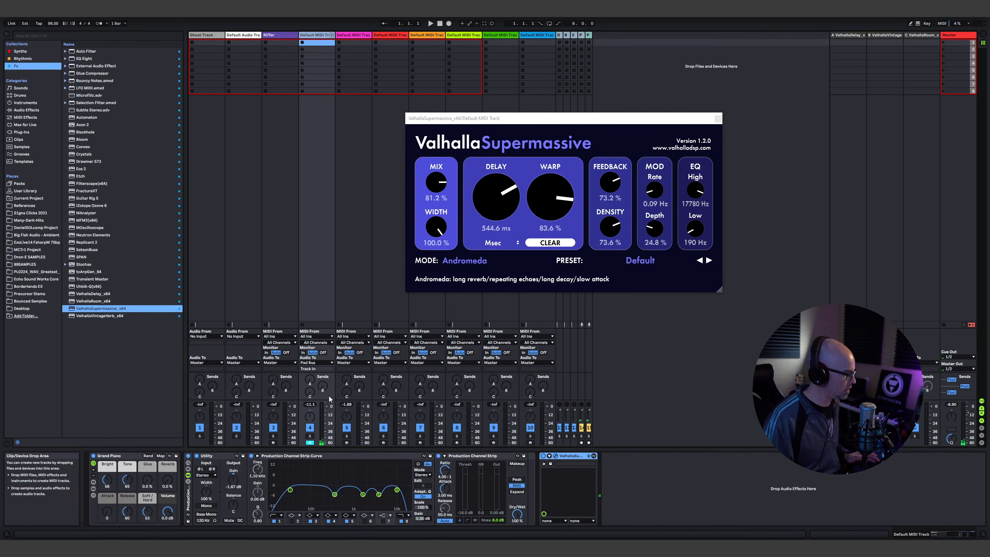
left_click(492, 24)
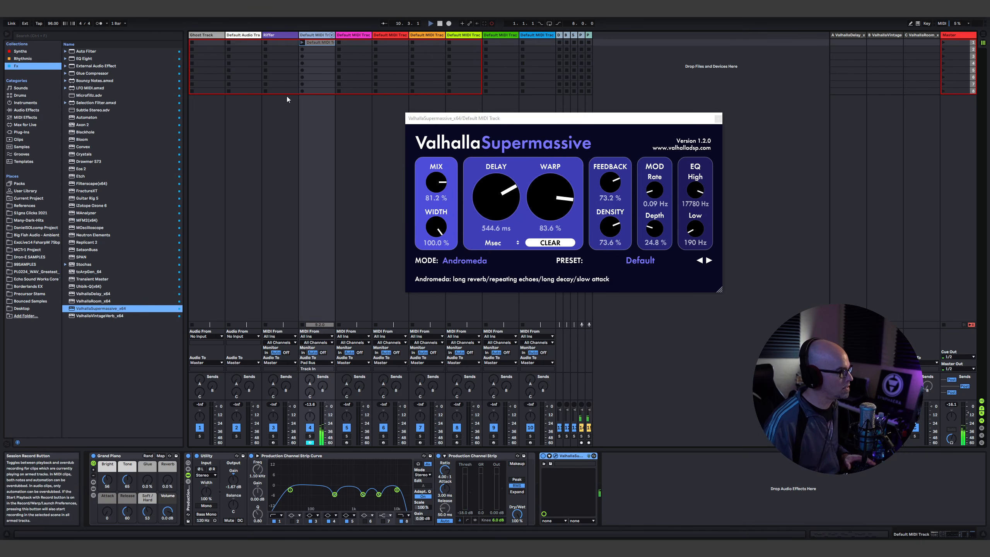
- Lengthen all notes in the recorded piano clip and shorten the end of the last note
left_click(318, 43)
left_click_drag(473, 403, 474, 260)
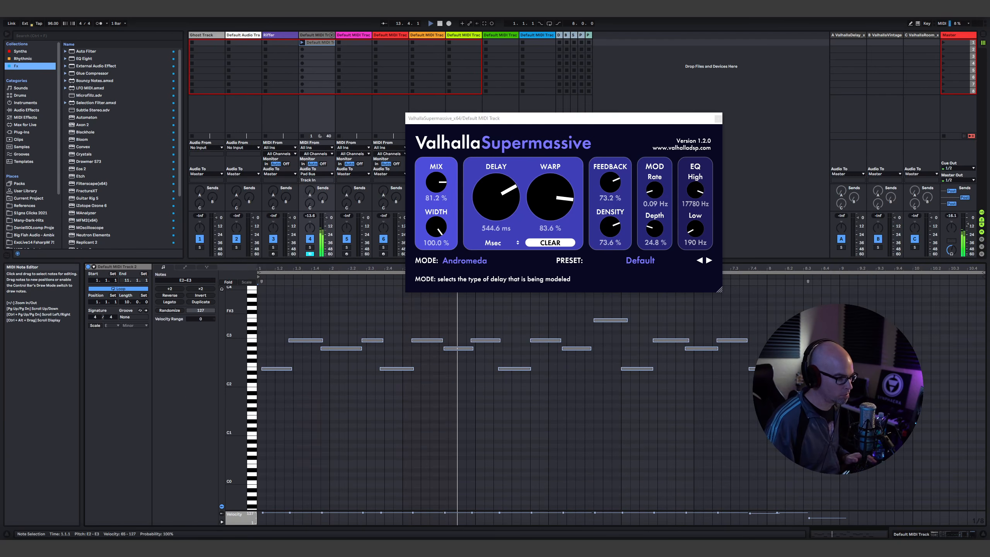
key("ctrl+a")
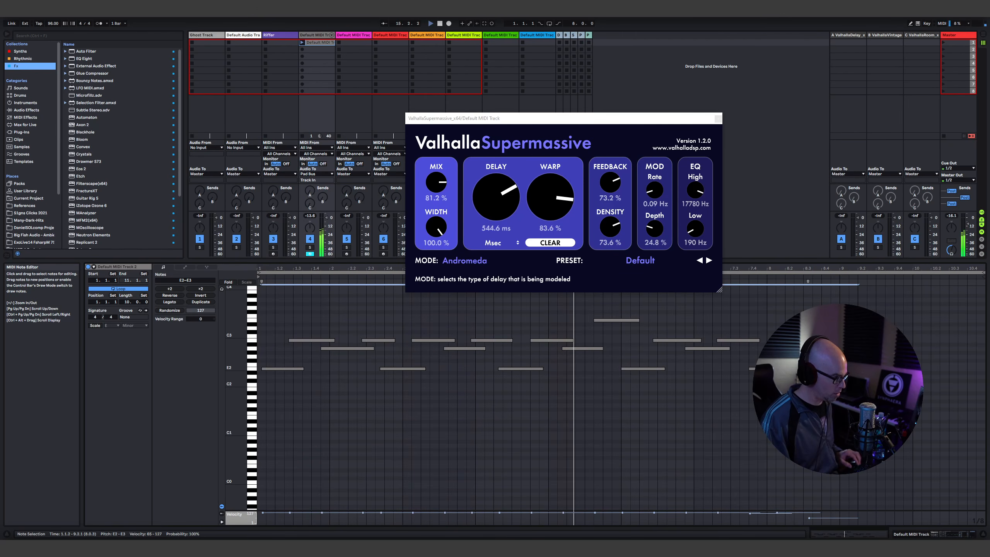
key("shift+Right")
left_click(849, 401)
left_click_drag(857, 368, 839, 368)
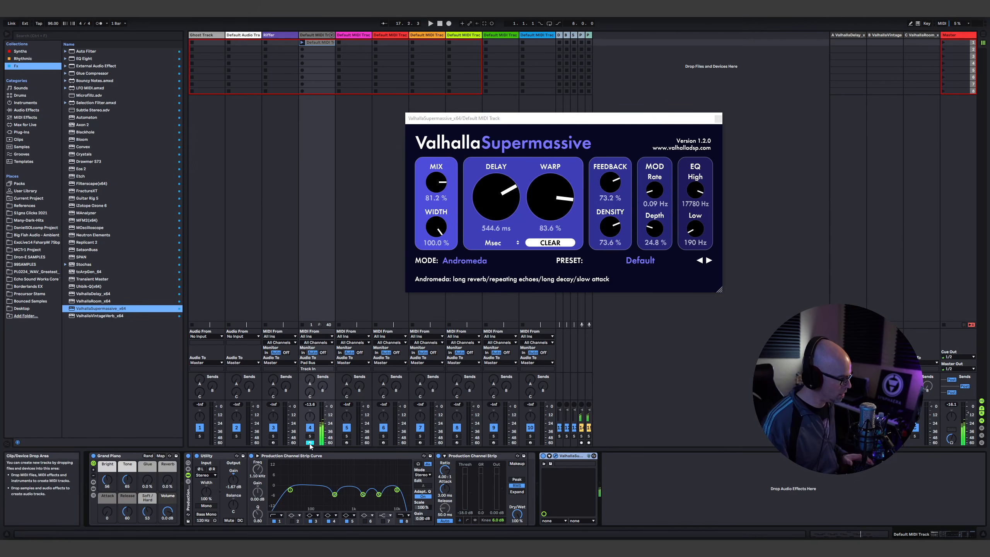
- Play the clip, lower the piano track's Utility gain to -2.78 dB and freeze the track
key("space")
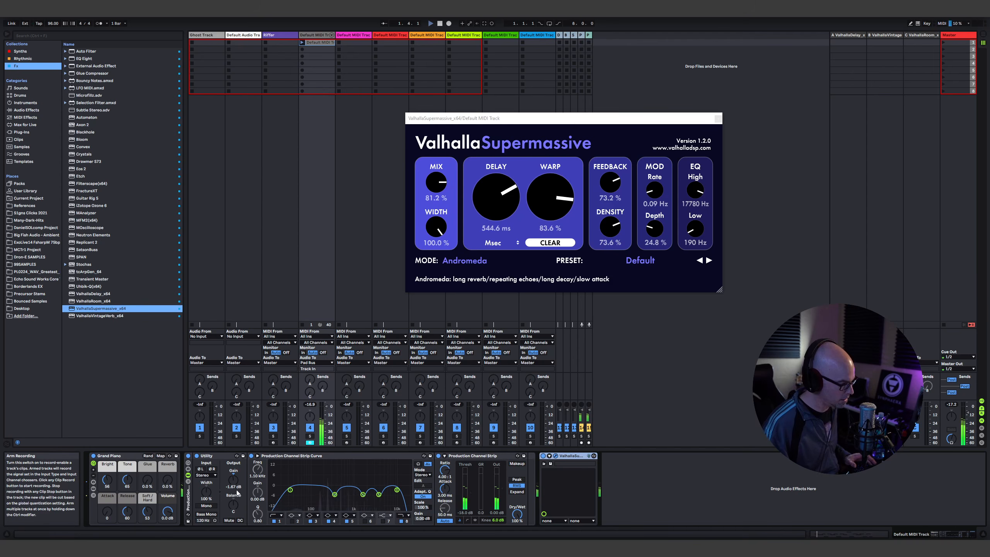
left_click_drag(233, 476, 233, 481)
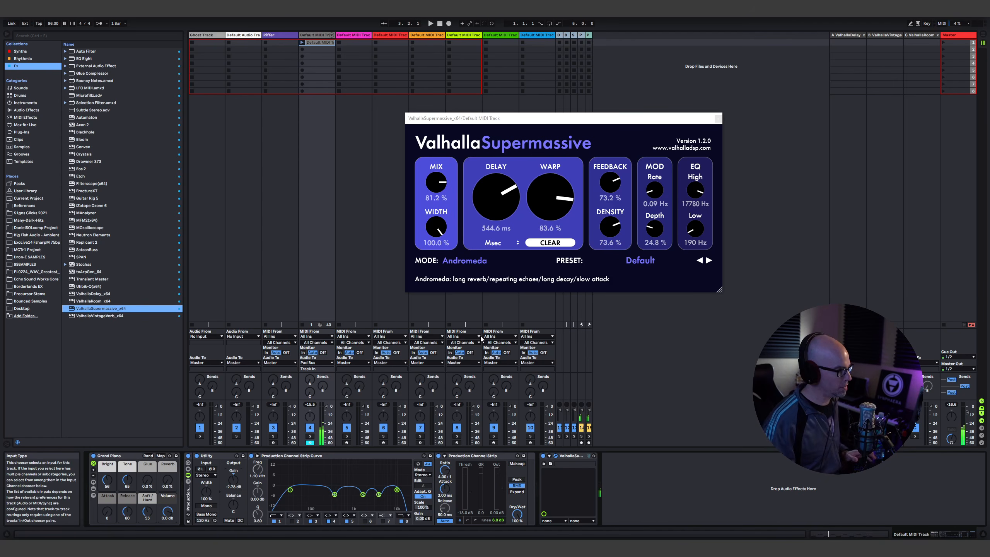
right_click(314, 36)
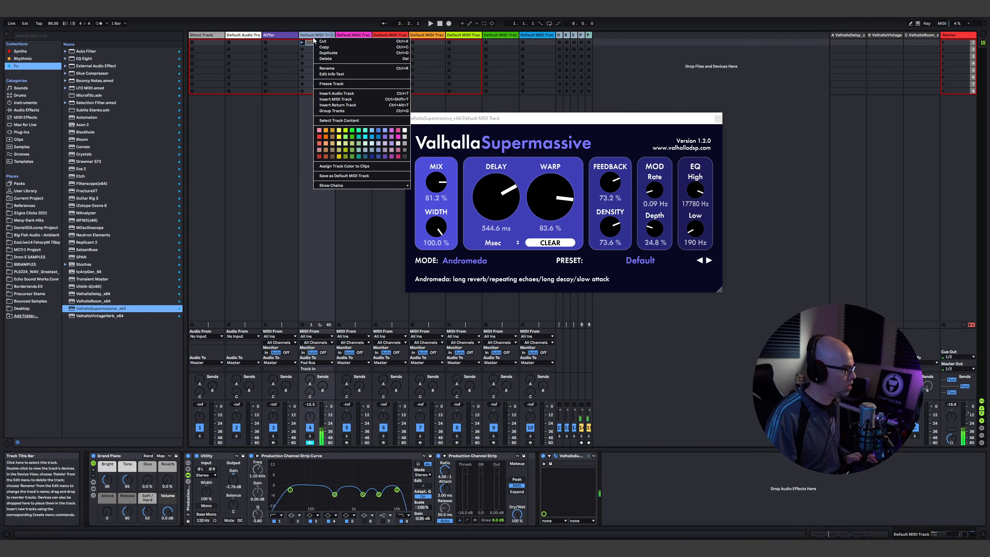
left_click(340, 84)
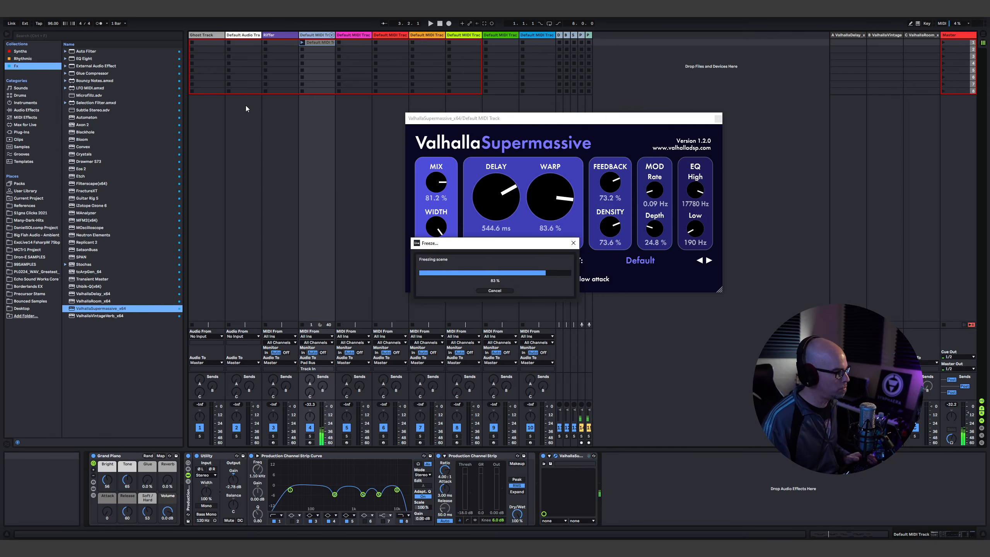
- Export the Master output as a 24-bit WAV file named pianodrone3.wav on the Desktop
left_click(6, 14)
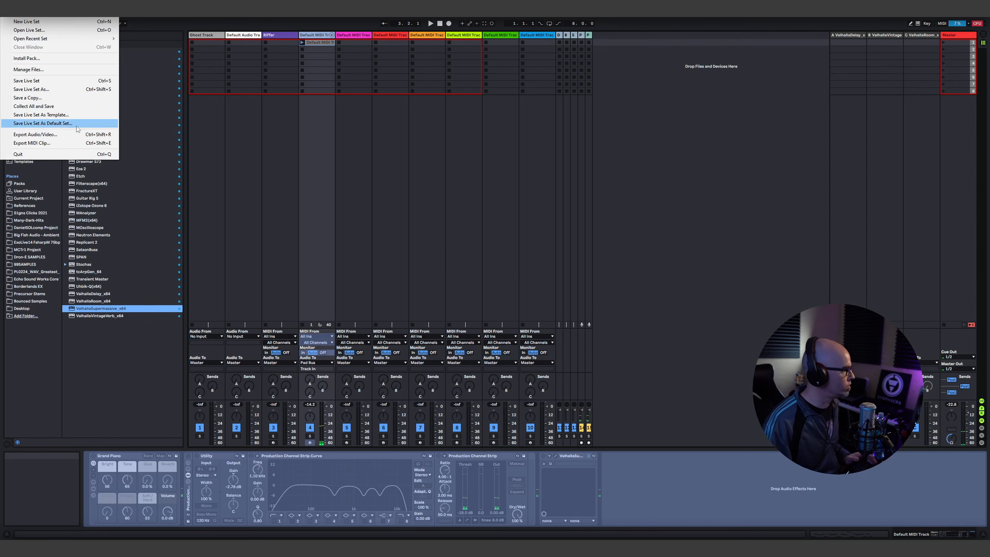
left_click(73, 135)
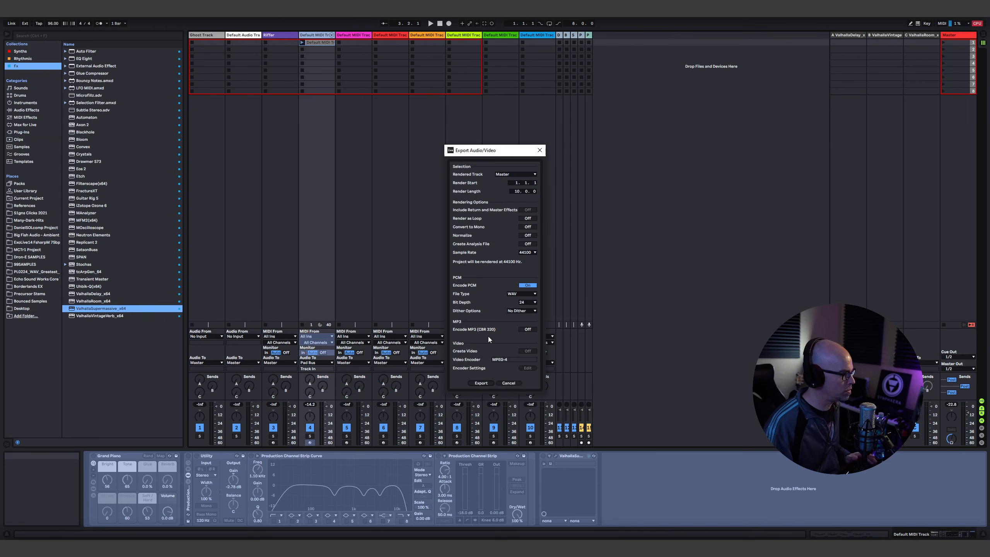
left_click(481, 383)
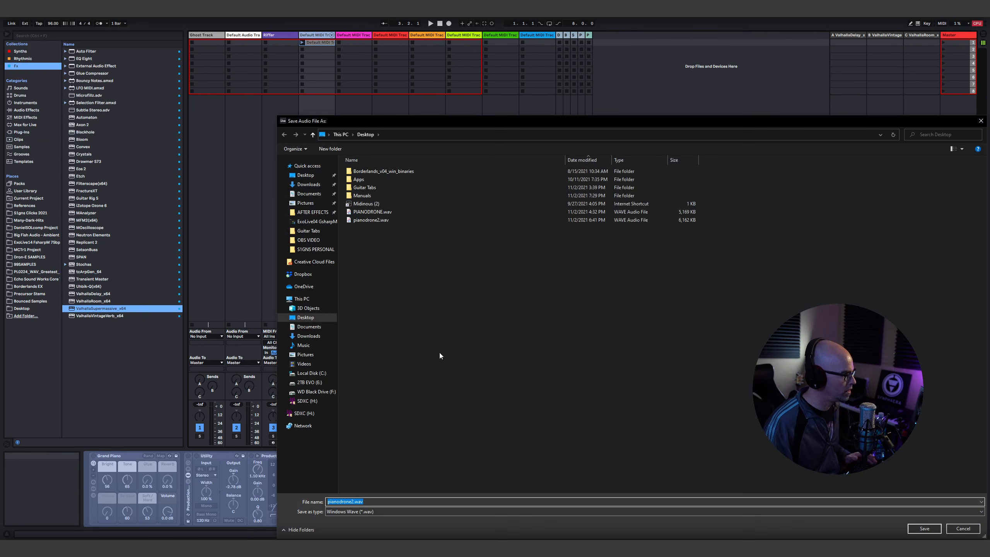
left_click(353, 501)
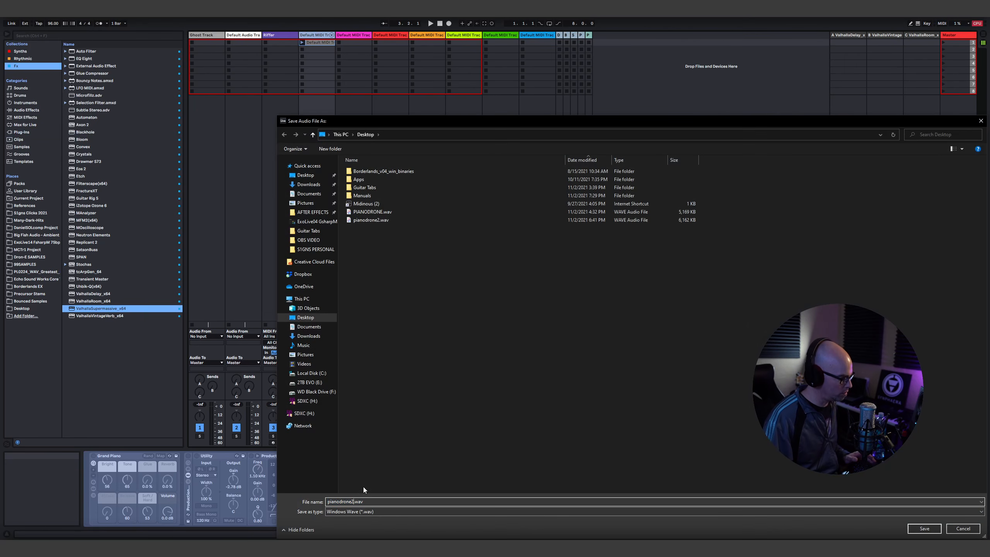
key("Return")
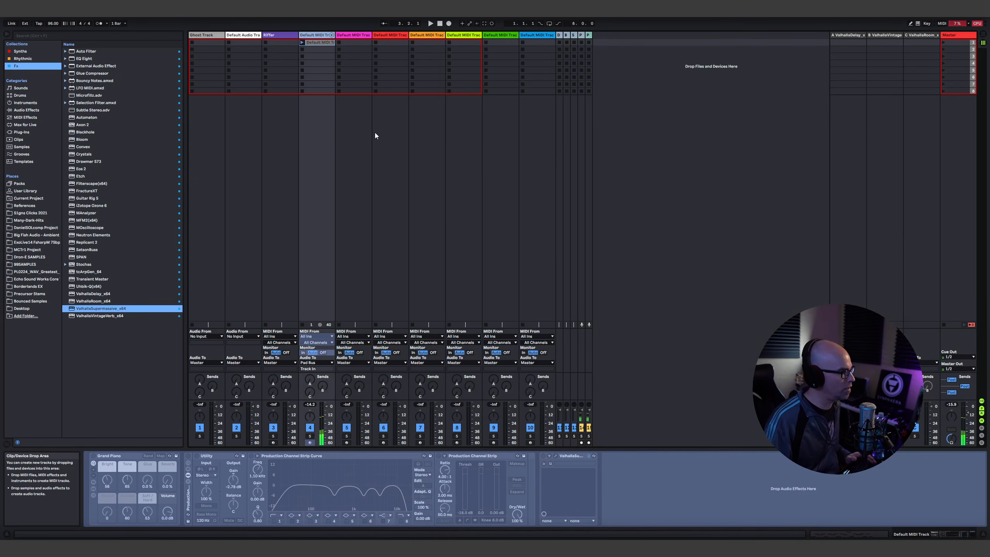
- Open Pigments on the pink MIDI track and change Engine 1 from Wavetable to Sample
left_click(349, 43)
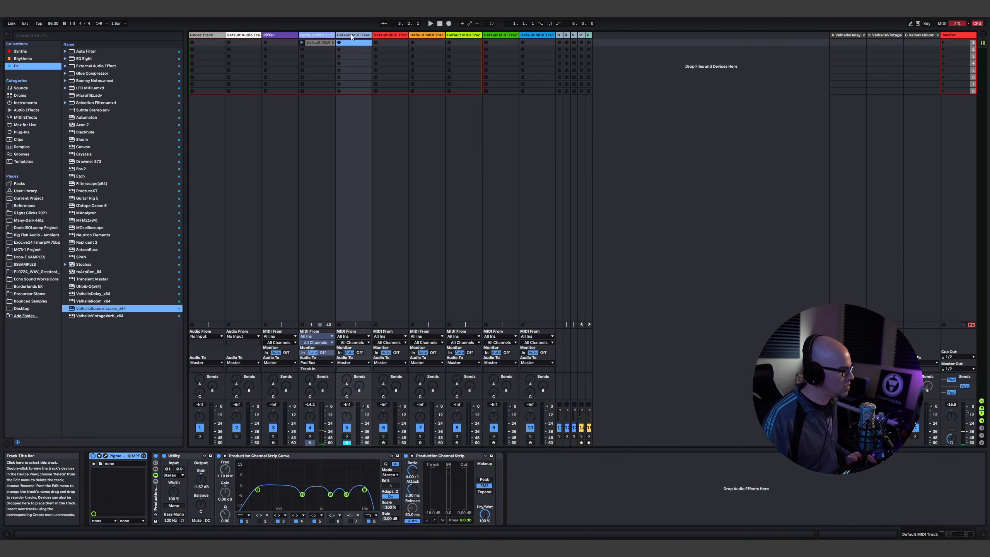
left_click(105, 456)
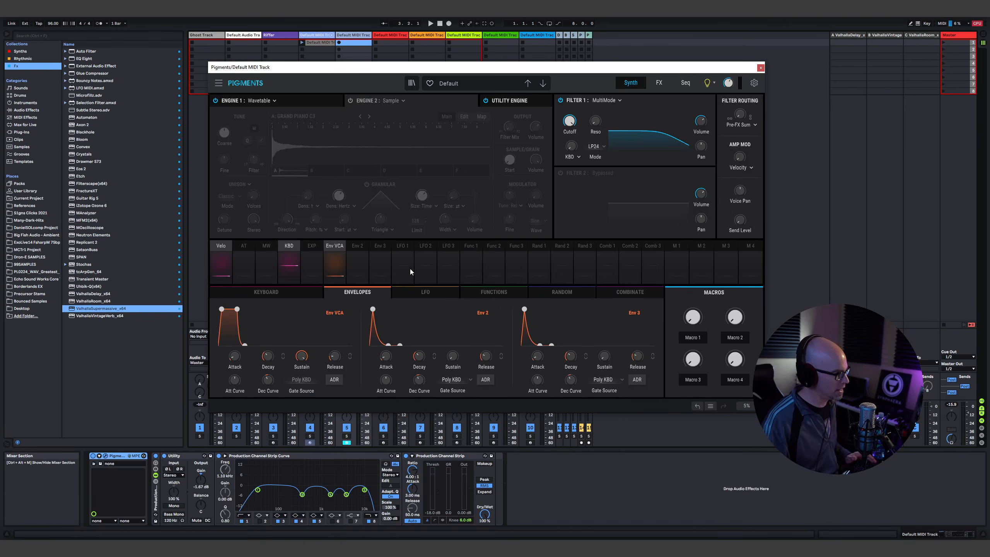
left_click(258, 100)
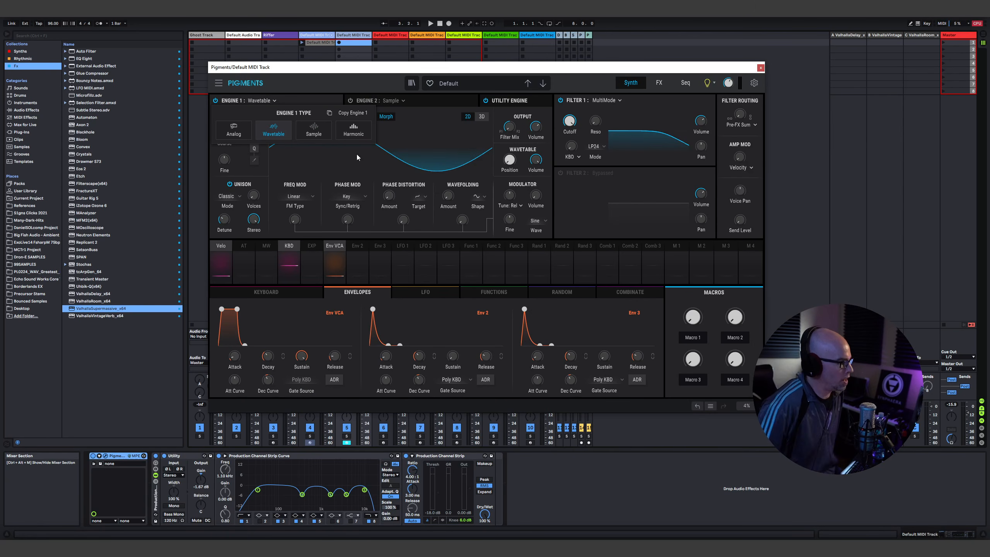
left_click(313, 129)
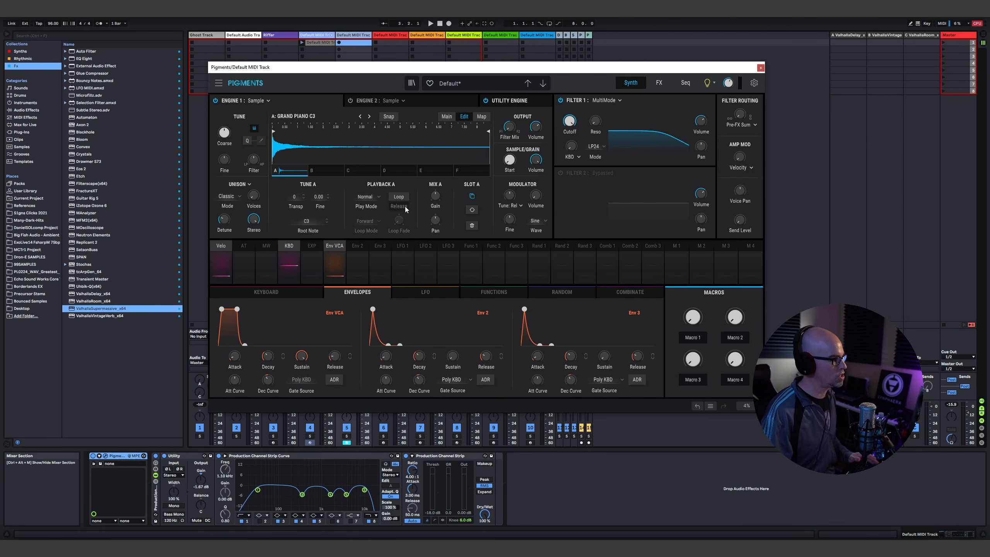
- Load pianodrone3.wav from the Desktop into Engine 1's sample slot A and show the engine's main controls
left_click(21, 309)
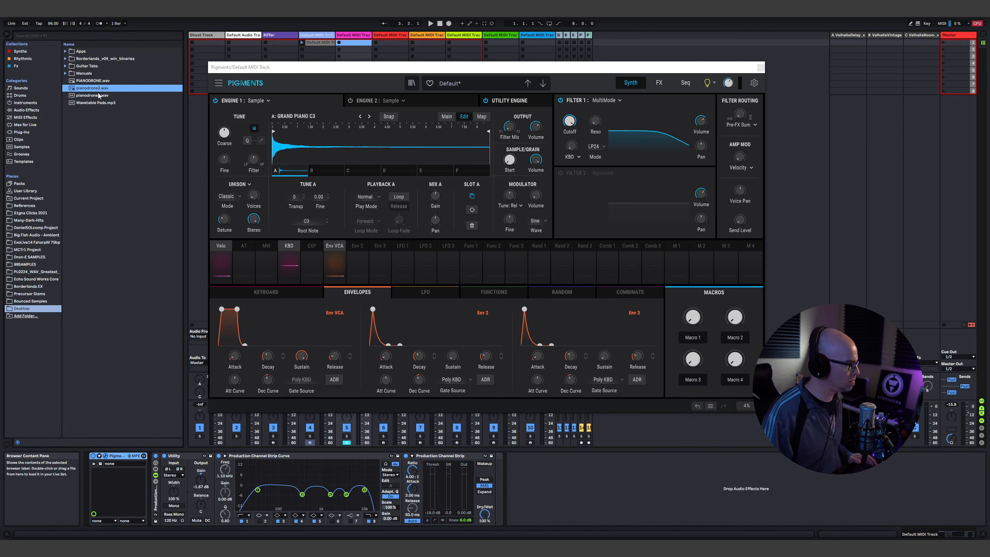
left_click_drag(94, 96, 365, 145)
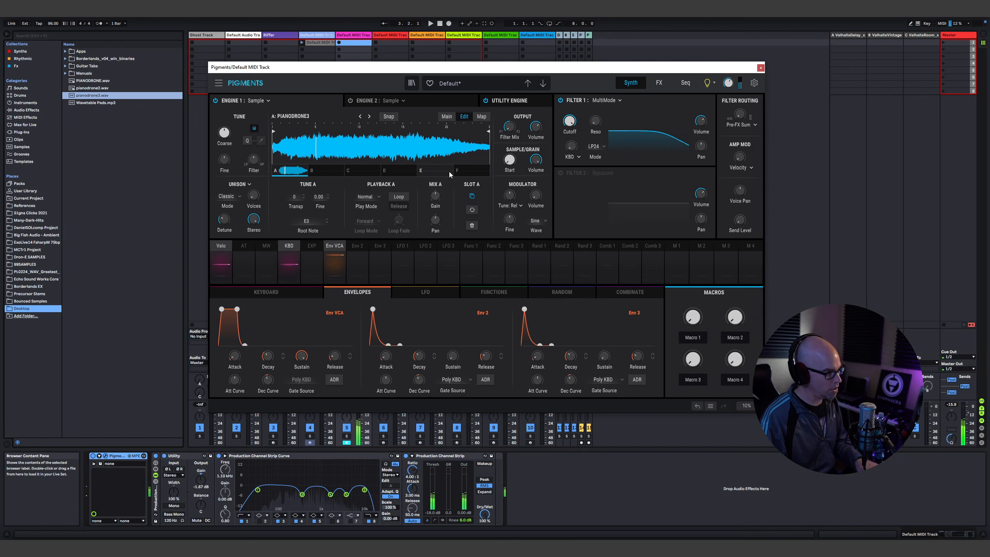
left_click(446, 117)
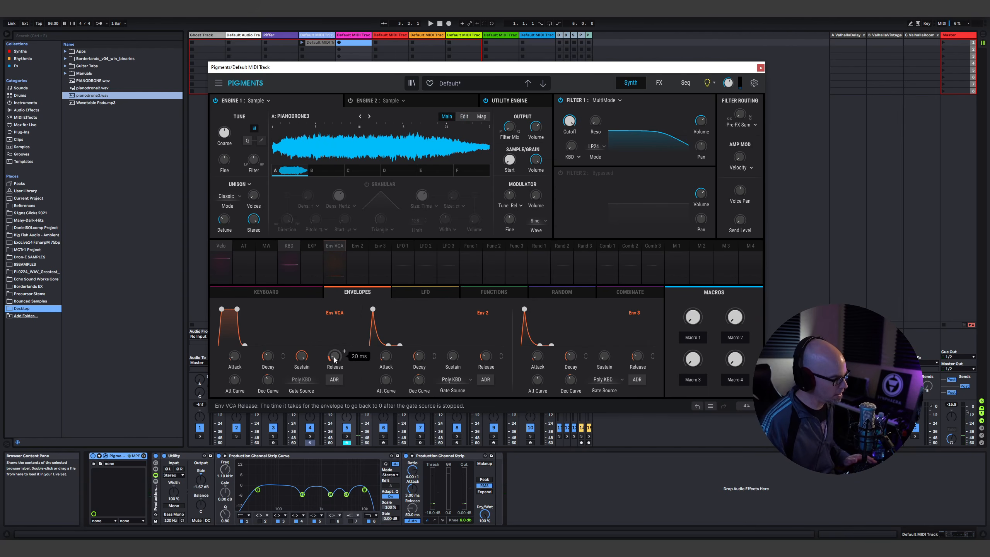
- Lengthen the Env VCA attack and set its release to about 5.1 s
left_click_drag(343, 355, 345, 351)
left_click_drag(235, 356, 311, 351)
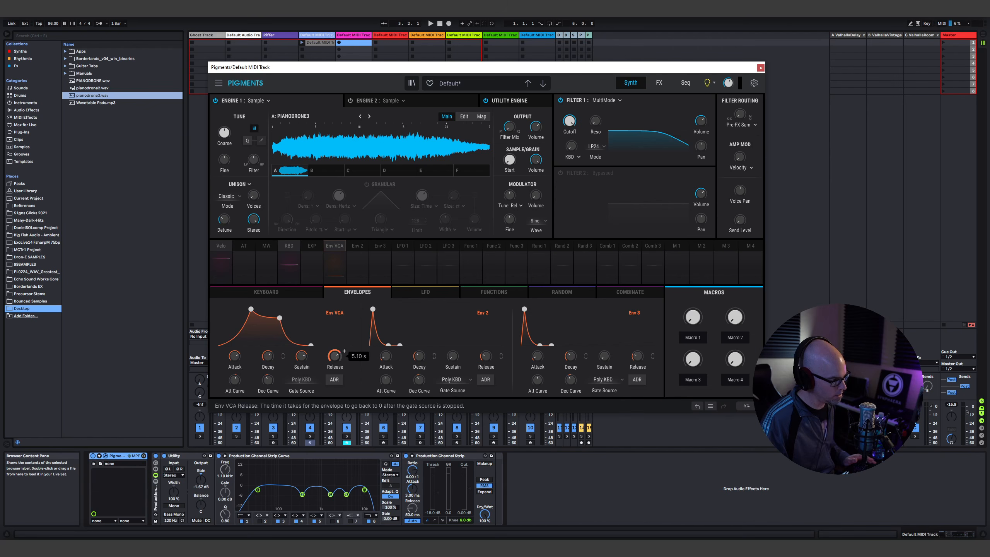
left_click_drag(336, 355, 335, 354)
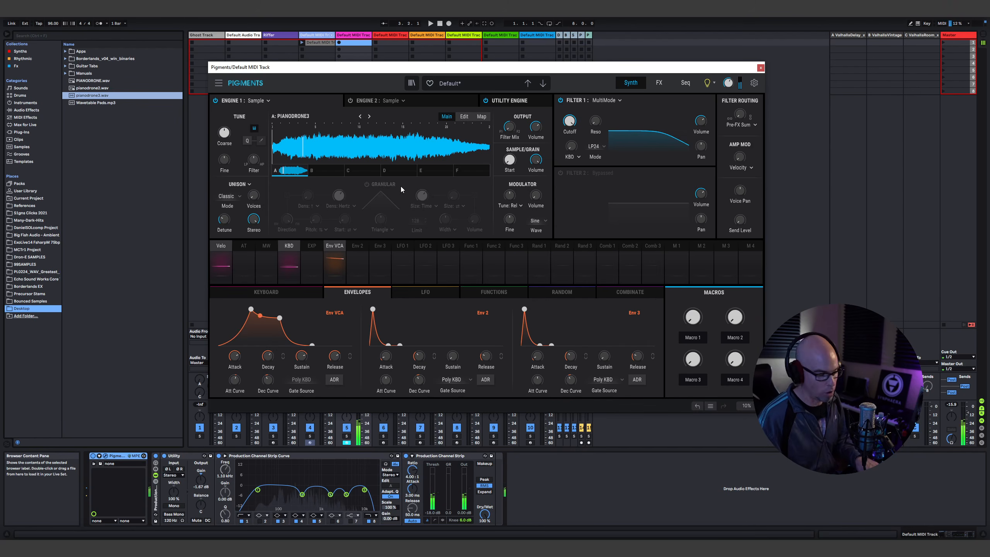
- Enable granular playback in Engine 1 with random start about 0.396, some density randomization and a grain limit of 64
left_click(366, 184)
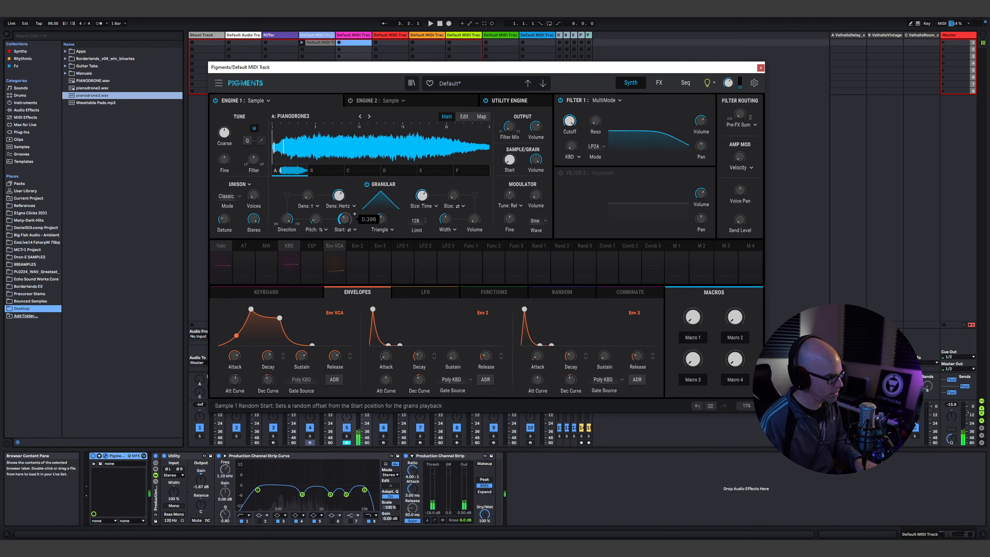
left_click_drag(344, 220, 345, 218)
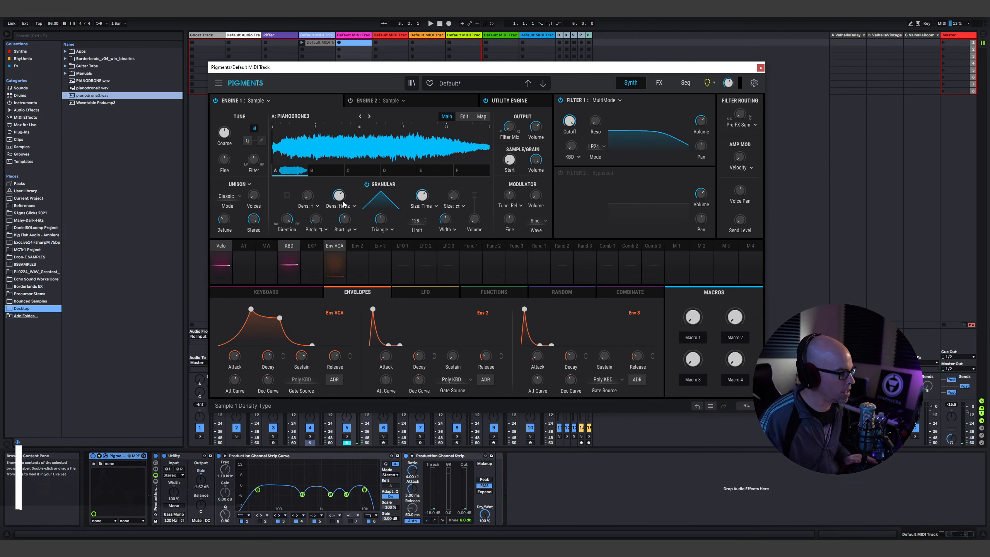
left_click_drag(307, 195, 308, 180)
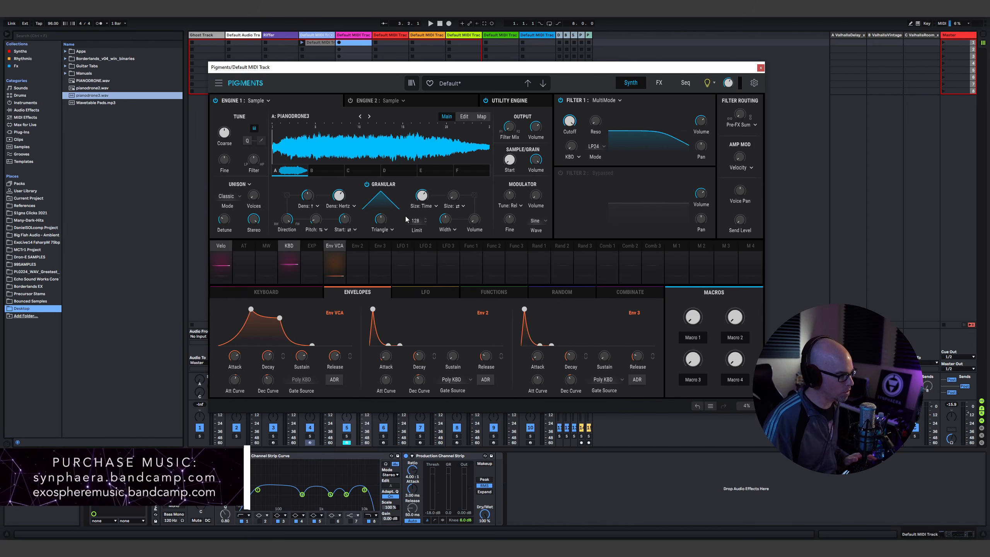
left_click_drag(415, 221, 415, 229)
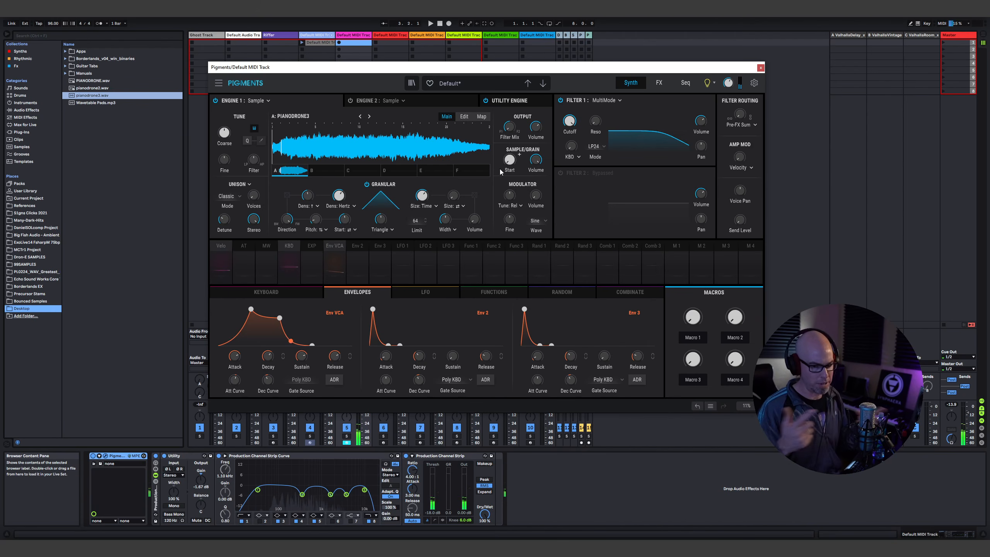
- Refine Engine 1's grains by adding size randomization, lowering Direction, raising random start to about 0.816 and shifting the sample filter toward high-pass
left_click_drag(452, 195, 452, 187)
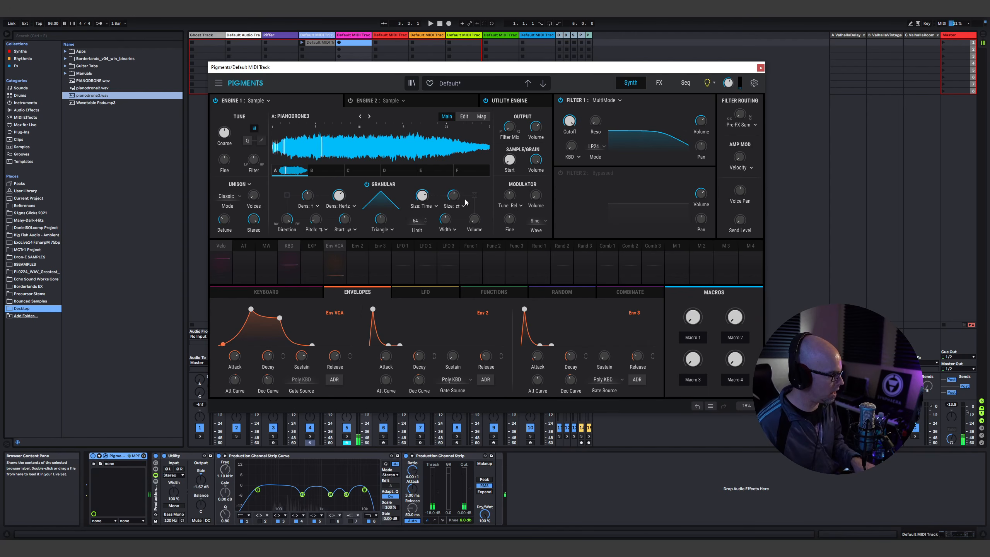
left_click_drag(291, 225, 289, 233)
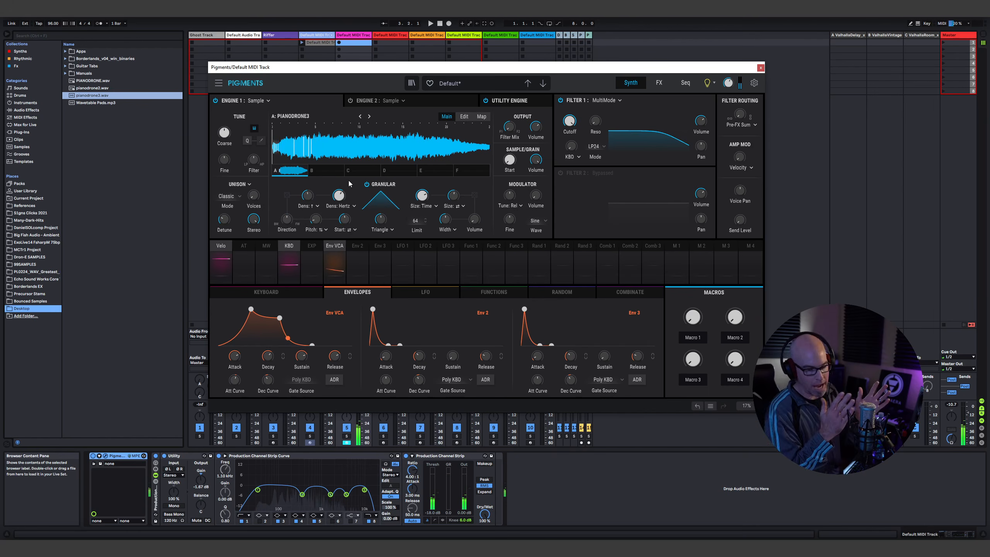
mouse_move(348, 222)
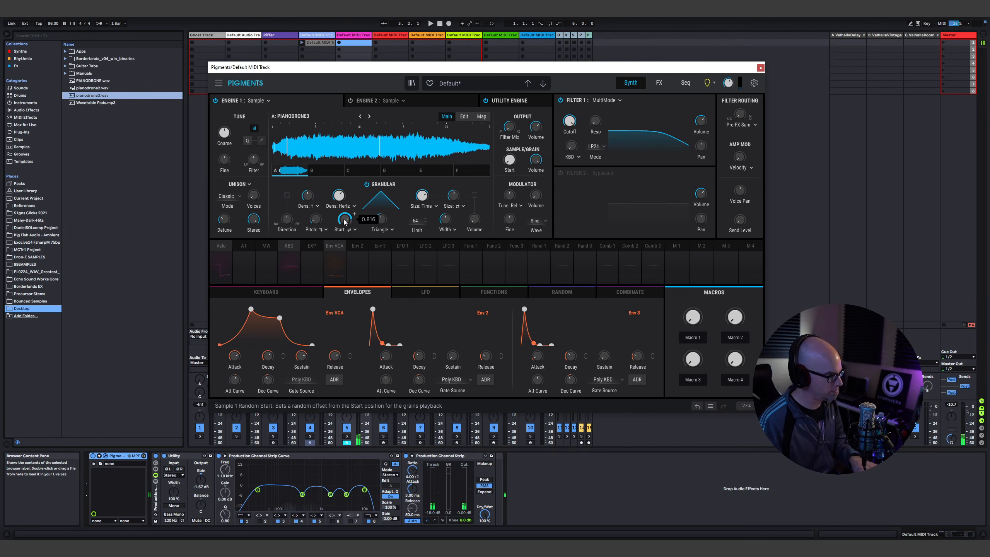
mouse_move(348, 193)
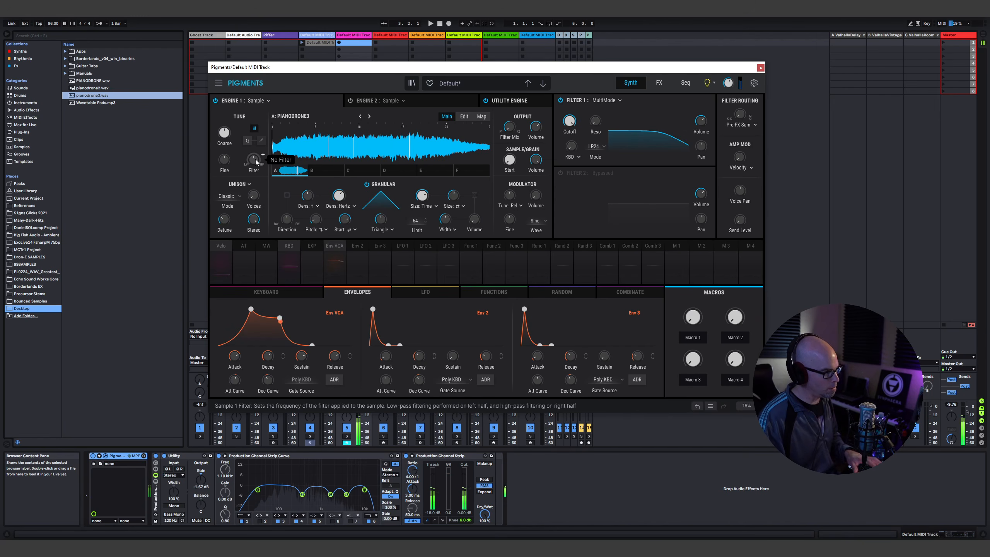
scroll(254, 159, "up", 5)
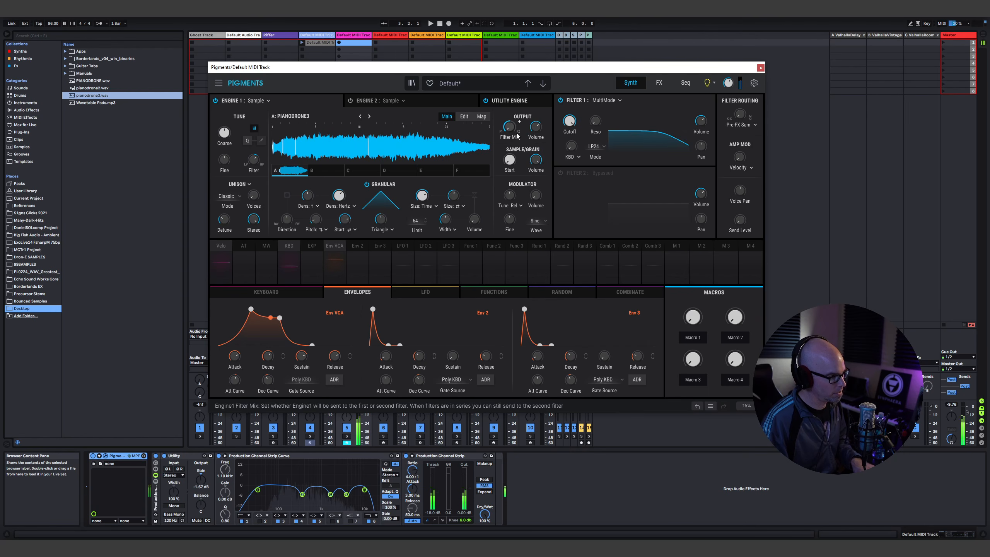
- Enable Filter 2 as a MultiMode filter while keeping Engine 1's filter mix at 100% F1
mouse_move(511, 128)
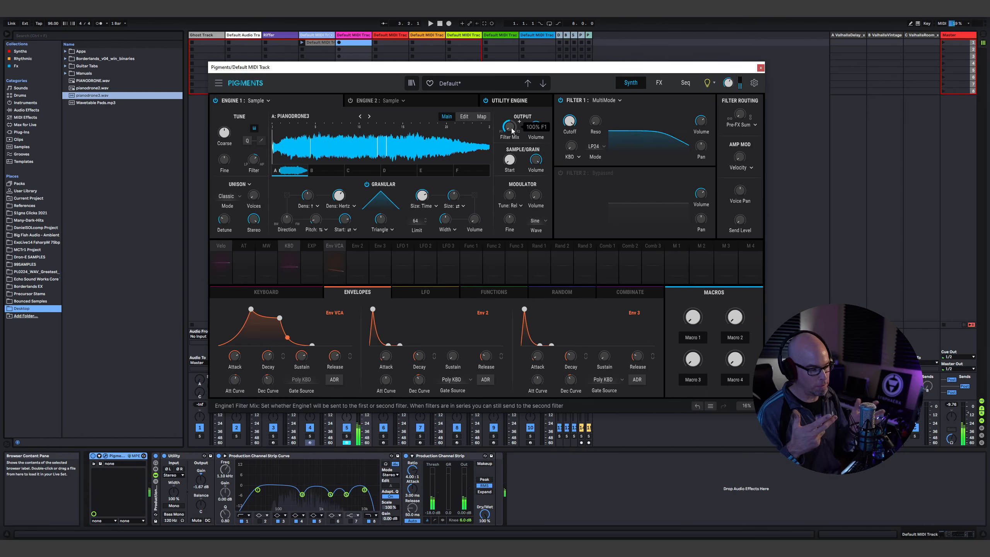
left_click(562, 173)
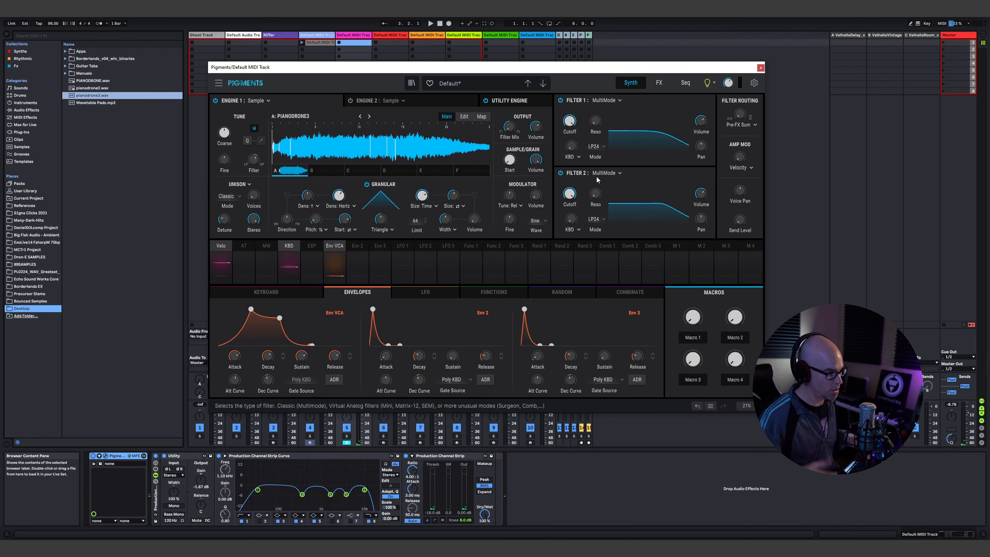
mouse_move(511, 129)
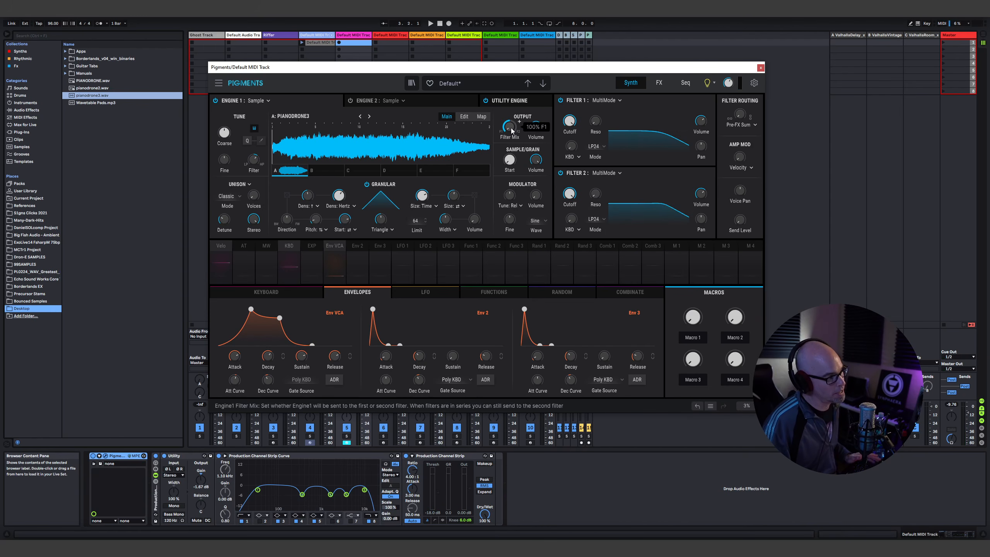
- Shape Filter 1 by slightly raising its resonance, switching its mode to LP12 and lowering its cutoff
left_click_drag(595, 122, 595, 103)
left_click(597, 147)
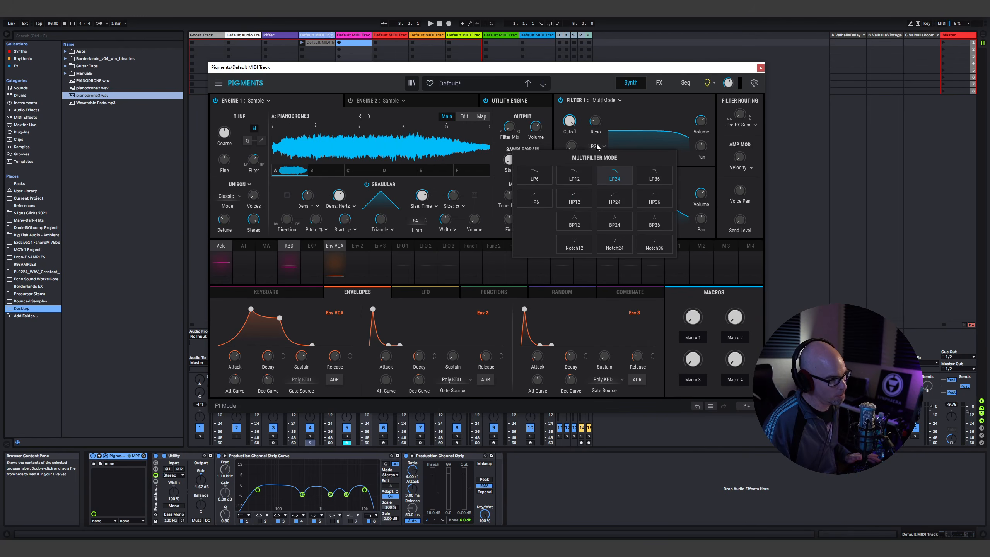
left_click(621, 177)
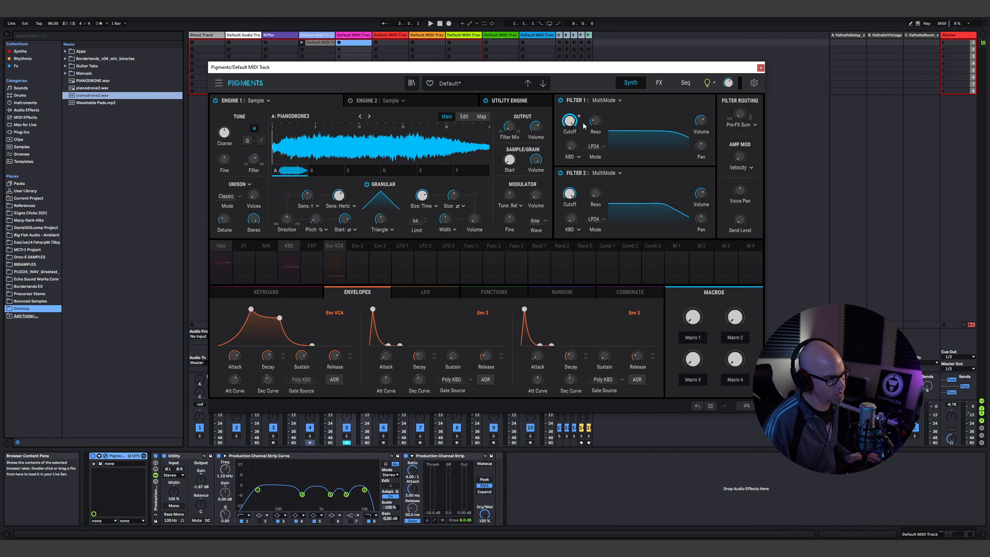
left_click(596, 146)
left_click(575, 175)
mouse_move(569, 121)
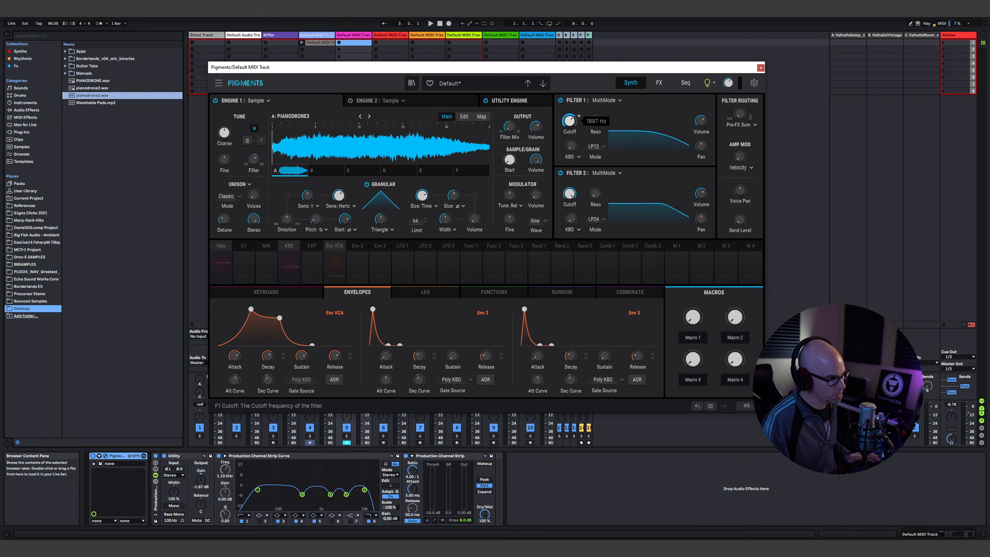
mouse_move(569, 121)
left_mouse_down()
mouse_move(568, 133)
mouse_move(596, 115)
mouse_move(571, 123)
left_mouse_up()
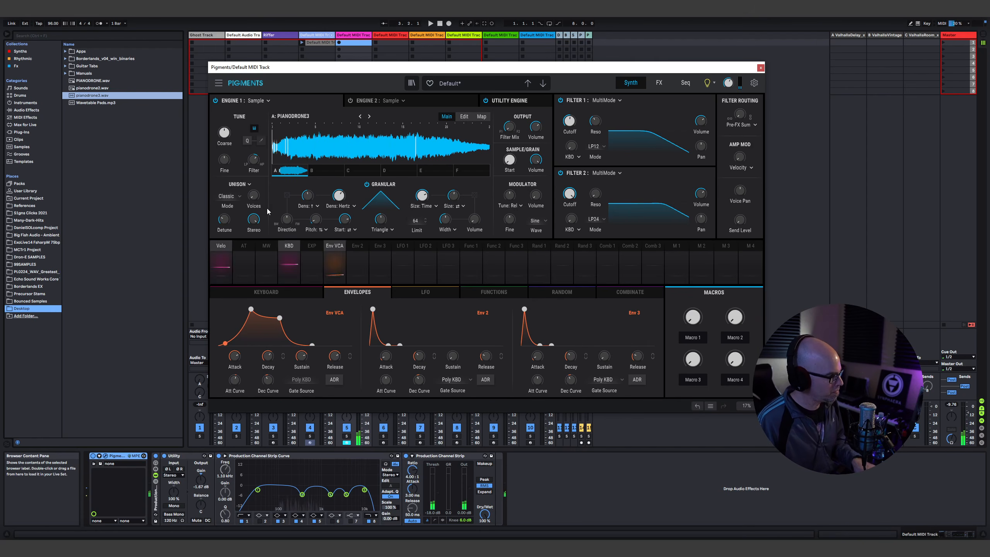
mouse_move(252, 200)
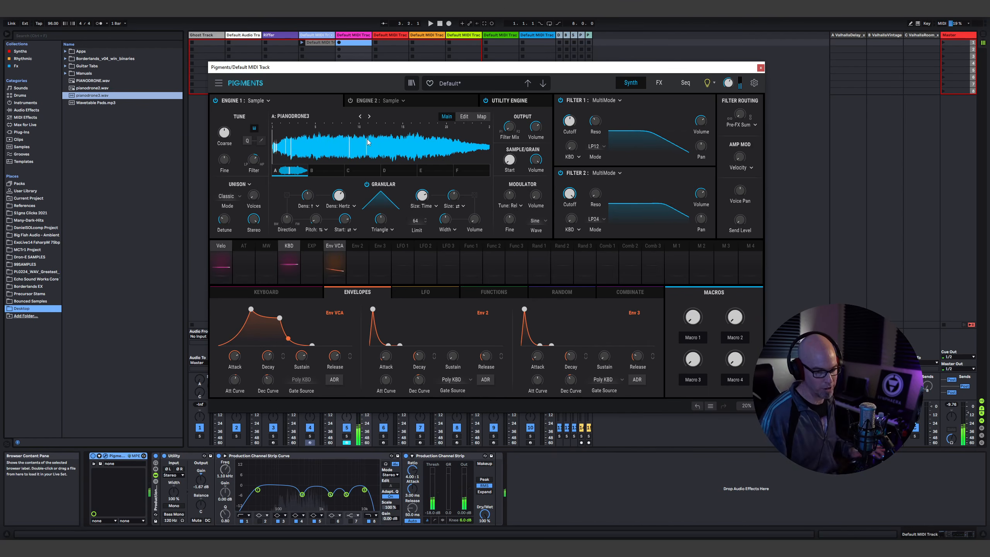
mouse_move(307, 197)
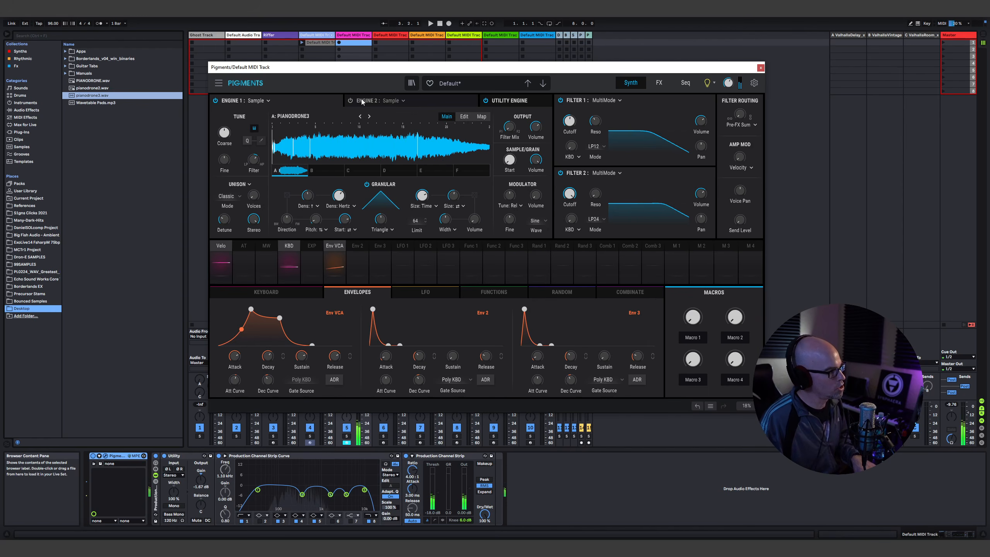
- Enable Engine 2 as a Wavetable engine and choose the Additive Int 1 wavetable
left_click(350, 101)
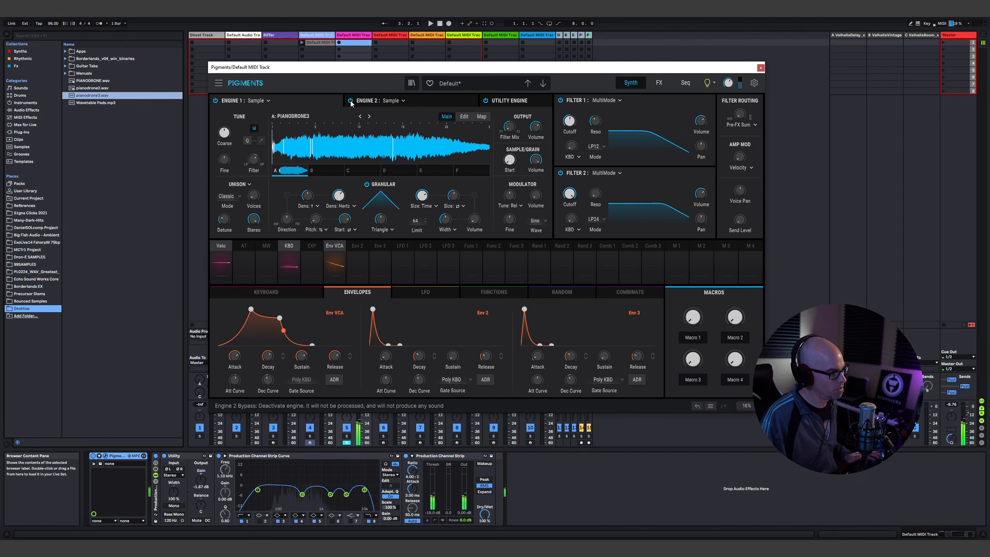
left_click(401, 101)
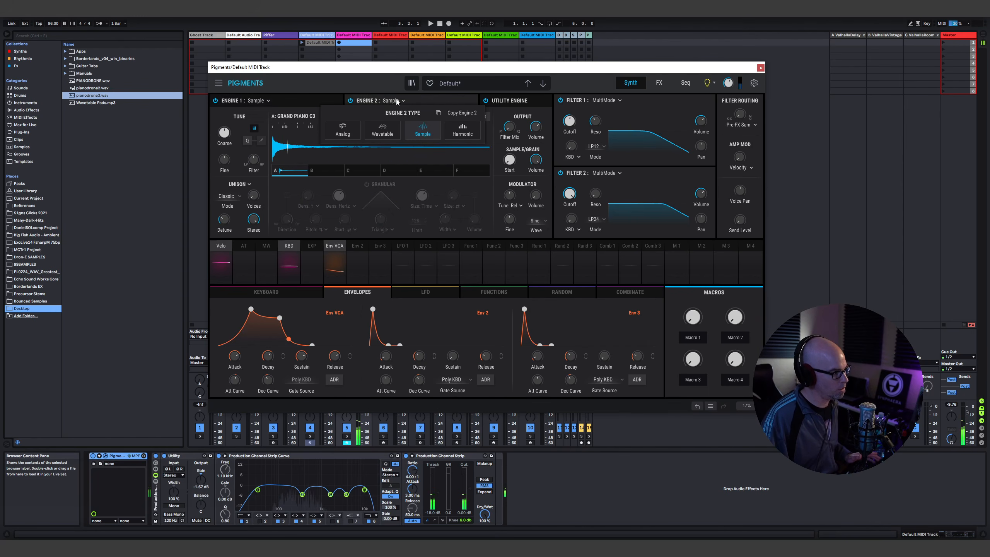
left_click(384, 134)
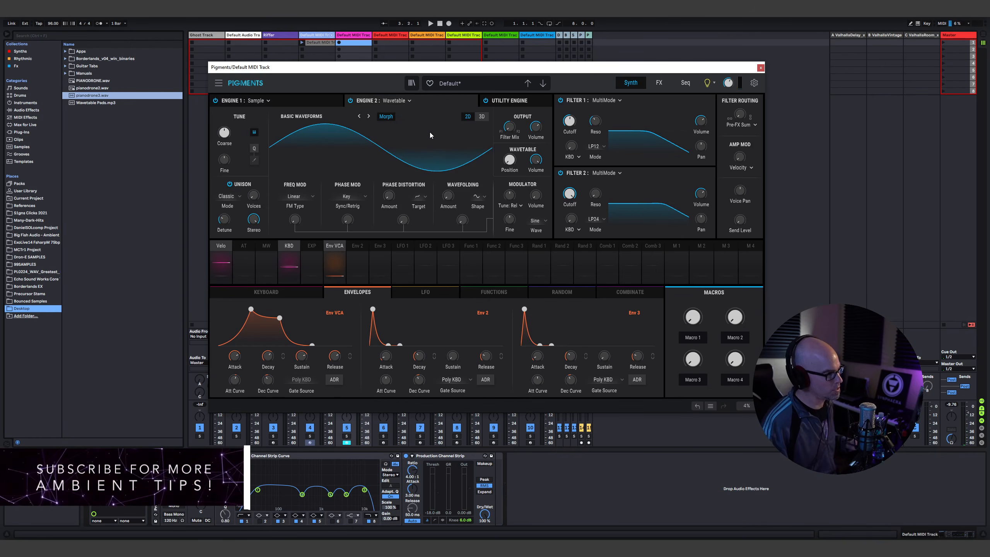
left_click(369, 118)
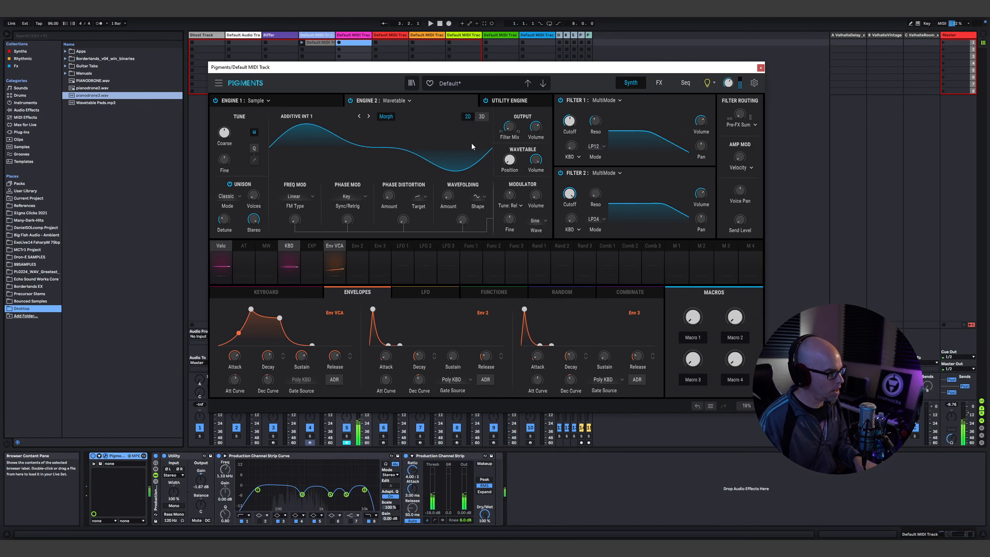
- Set Engine 2's filter mix to 100% F2 and lower Filter 2's cutoff
mouse_move(514, 133)
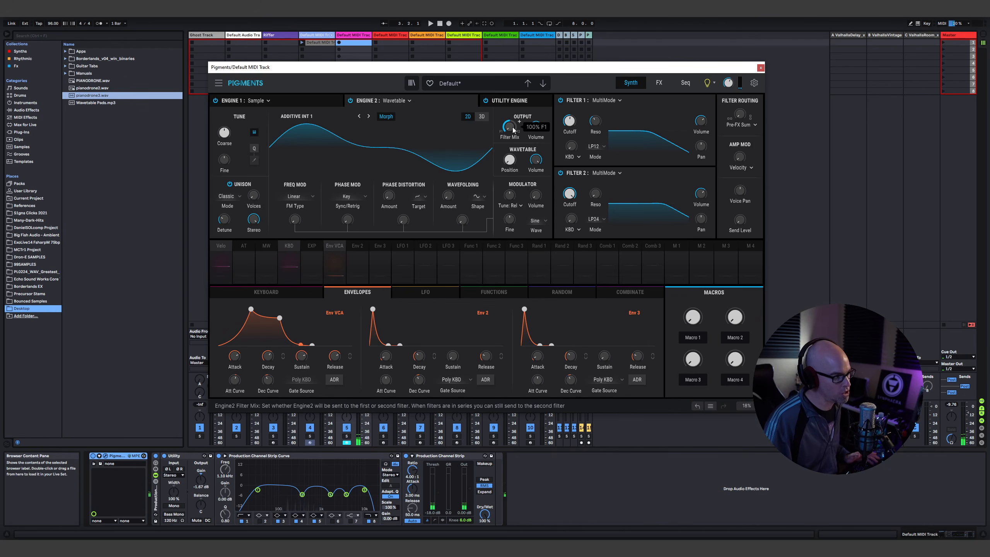
left_click_drag(512, 131, 512, 105)
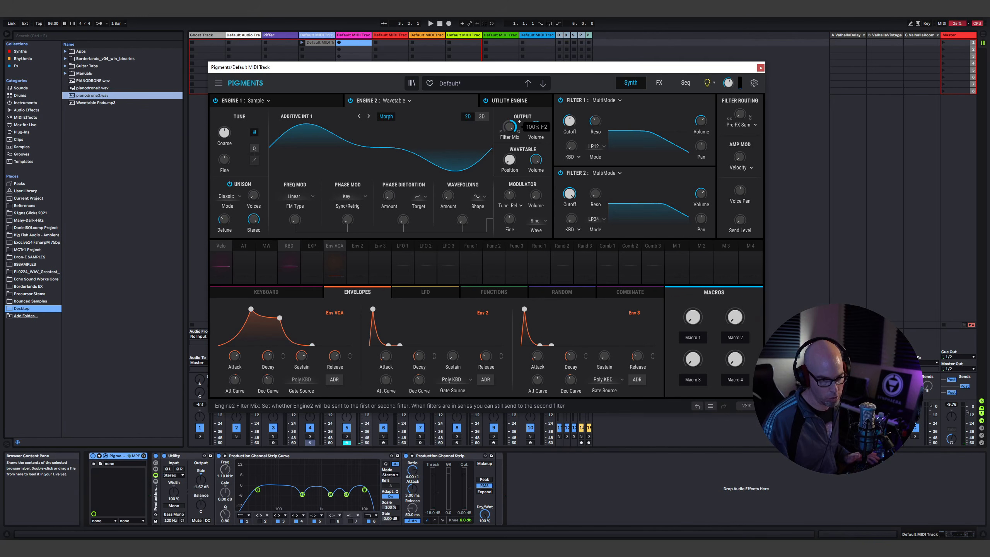
mouse_move(569, 193)
left_mouse_down()
mouse_move(568, 231)
mouse_move(564, 191)
left_mouse_up()
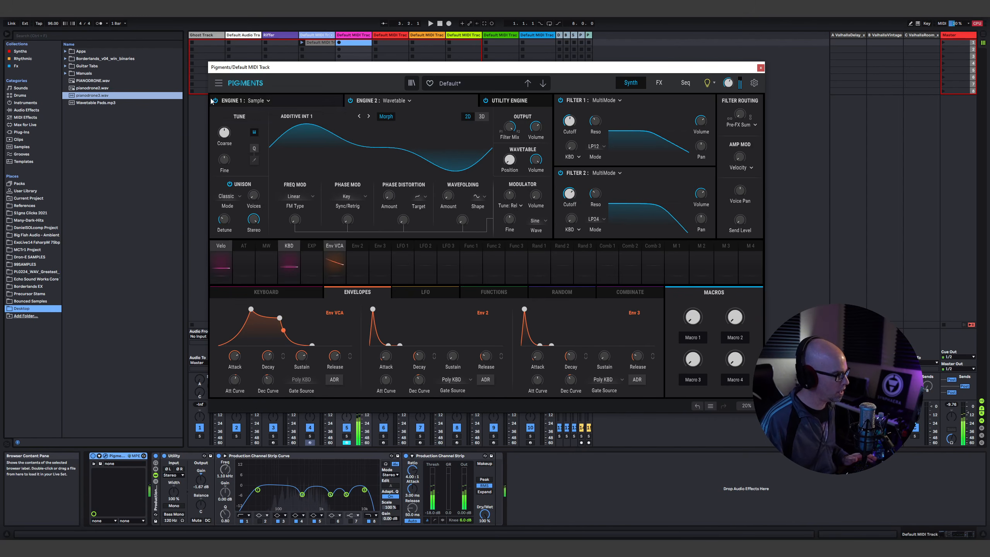
- Set the filter routing to FX Split and fine-tune Filter 2's cutoff a little lower
left_click(743, 124)
left_click(727, 160)
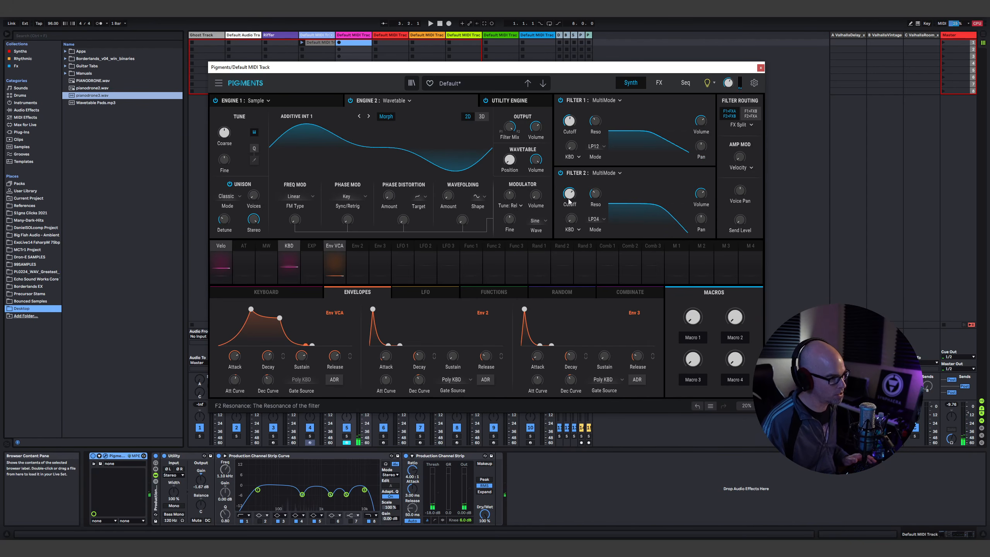
mouse_move(569, 193)
left_mouse_down()
mouse_move(569, 201)
mouse_move(569, 192)
left_mouse_up()
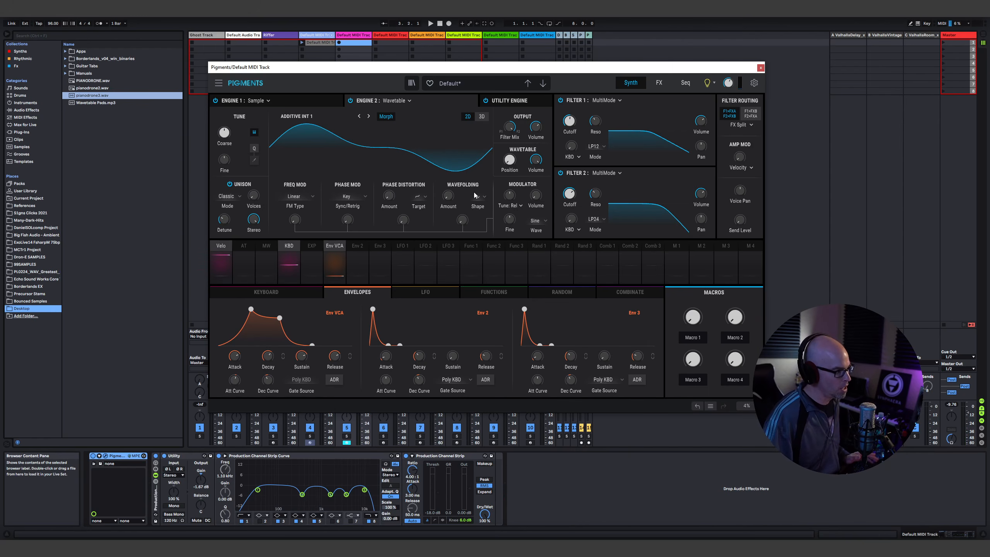
- Set Engine 2's modulator tuning mode to Absolute with a coarse tune of 4 semitones
left_click(517, 205)
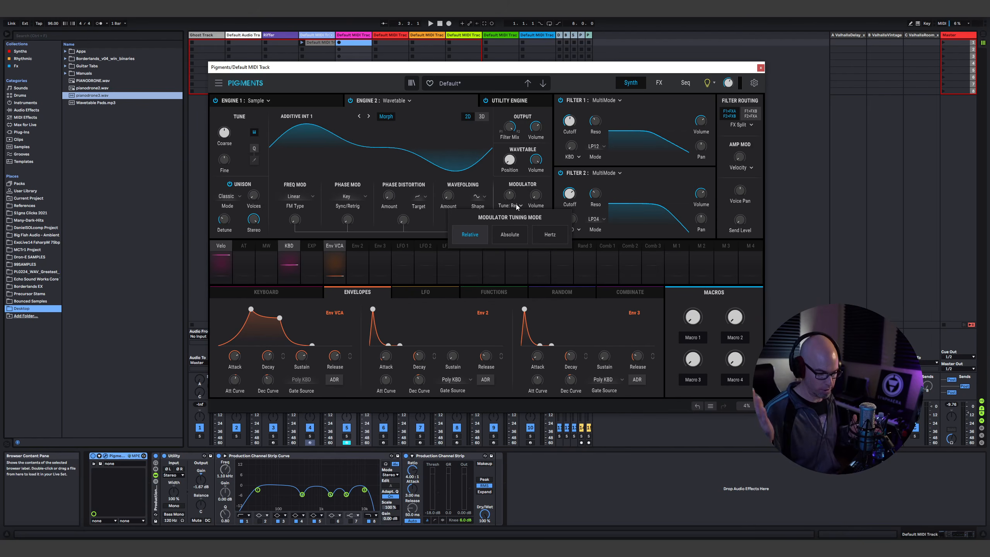
left_click(510, 236)
mouse_move(519, 190)
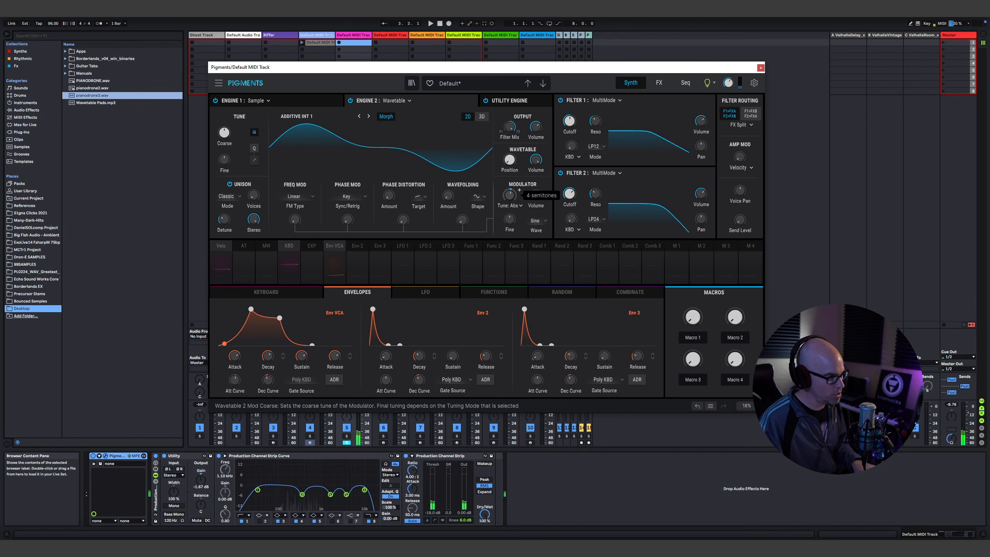
- Raise Engine 2's wavefolding amount with fold modulation of about 0.160, and set the modulator wave to Sawtooth
left_click_drag(459, 194, 462, 220)
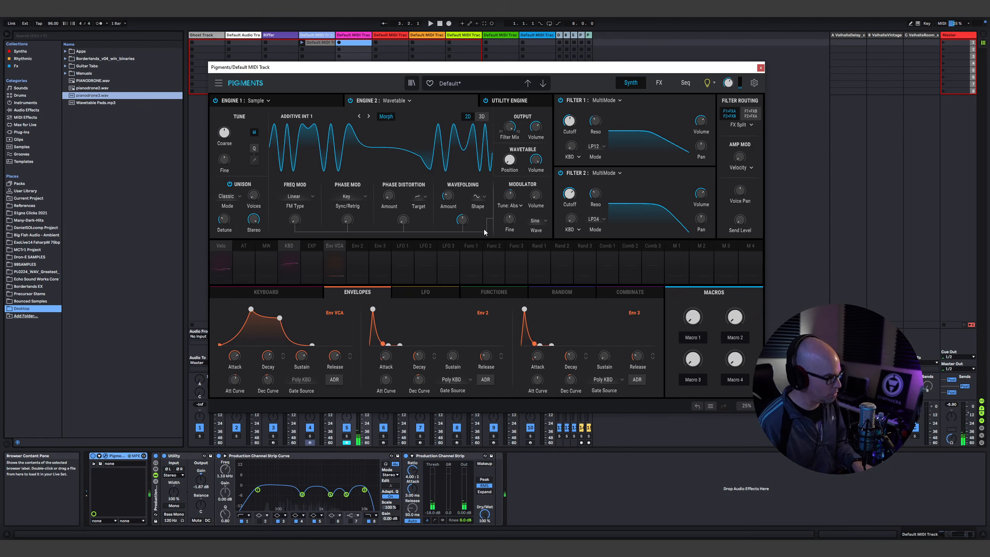
left_click_drag(462, 219, 474, 215)
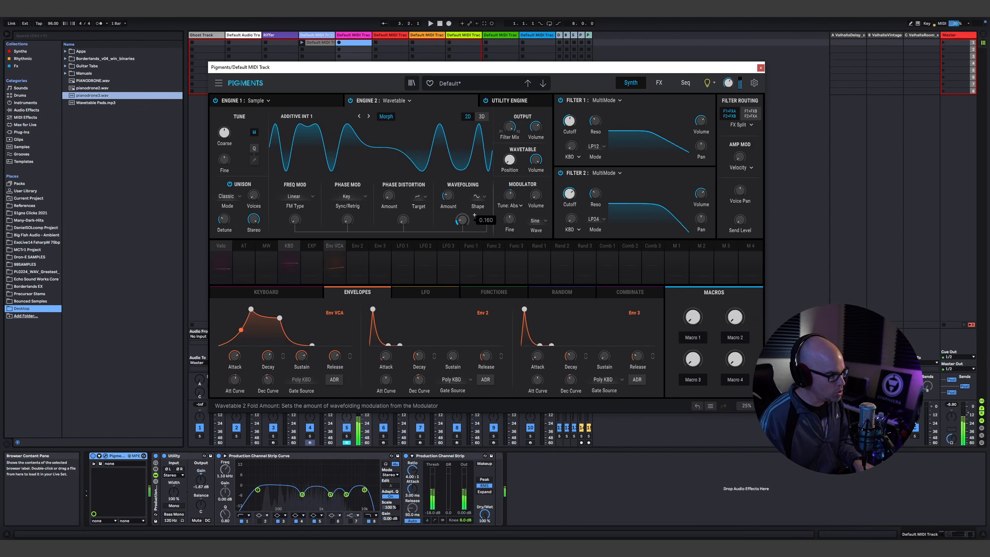
left_click(481, 196)
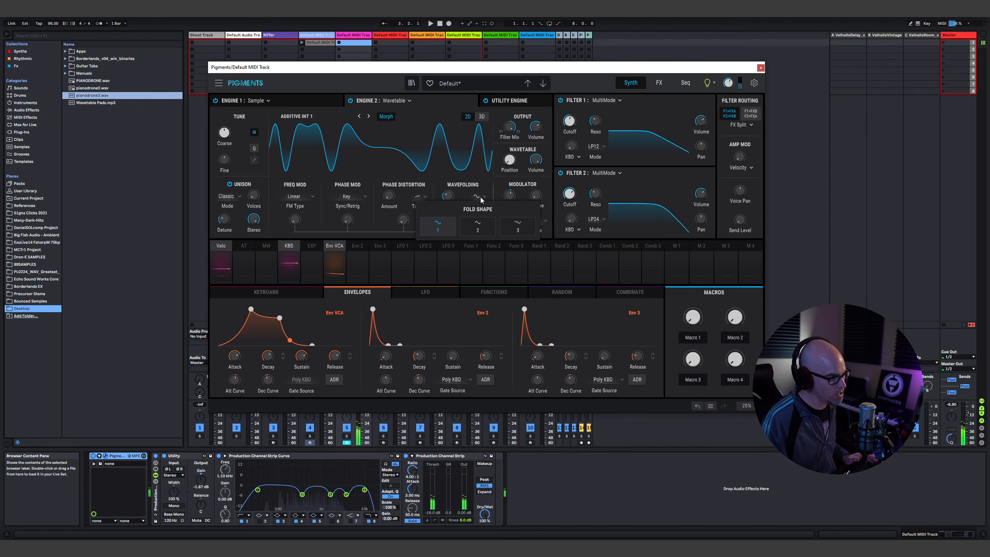
left_click(480, 196)
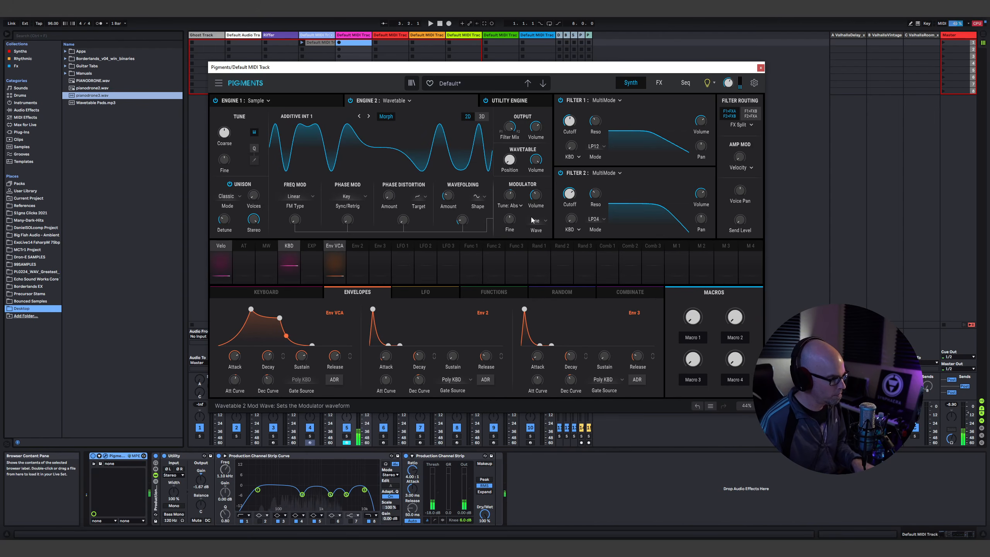
left_click(538, 224)
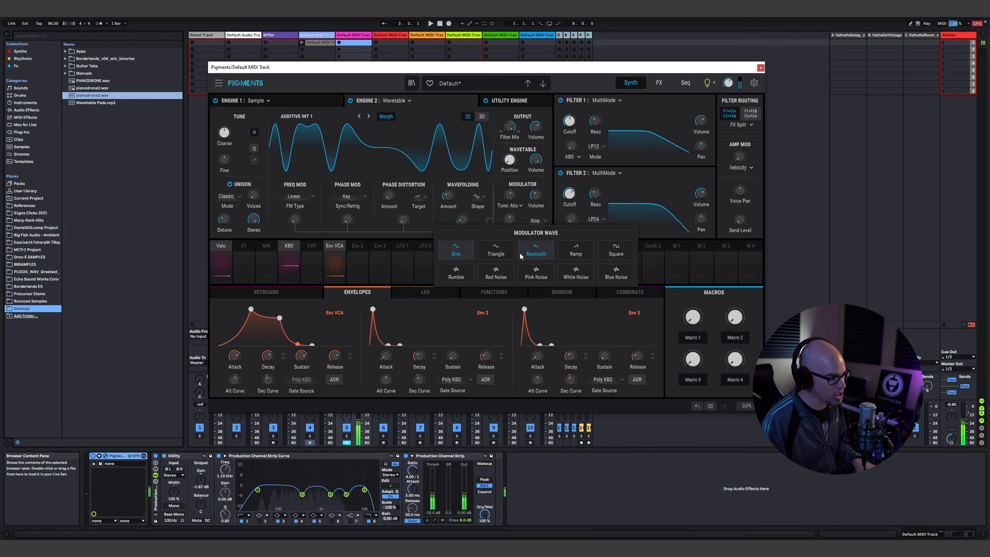
left_click(534, 253)
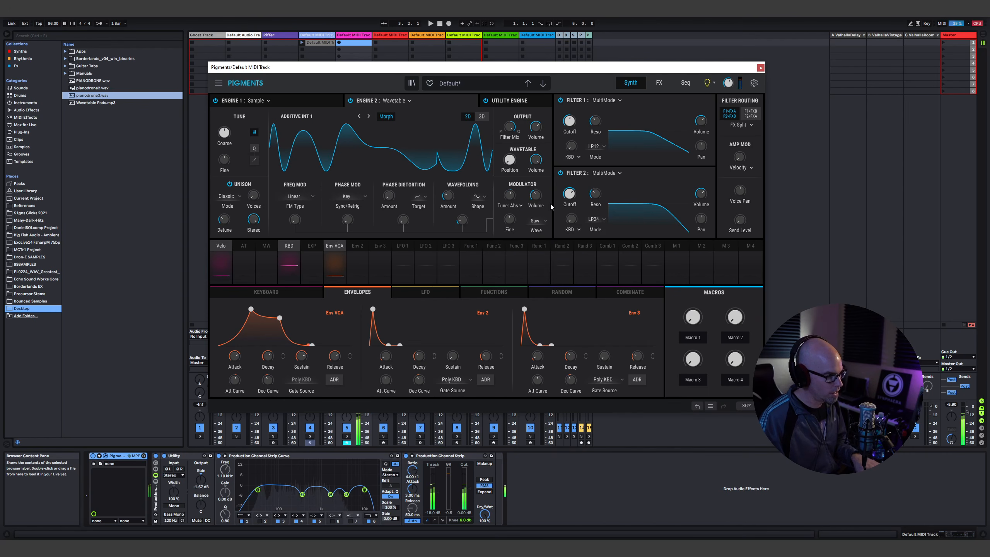
- Raise the fold modulation of Engine 2's wavefolding and fine-tune Filter 2's cutoff
left_click_drag(462, 219, 475, 215)
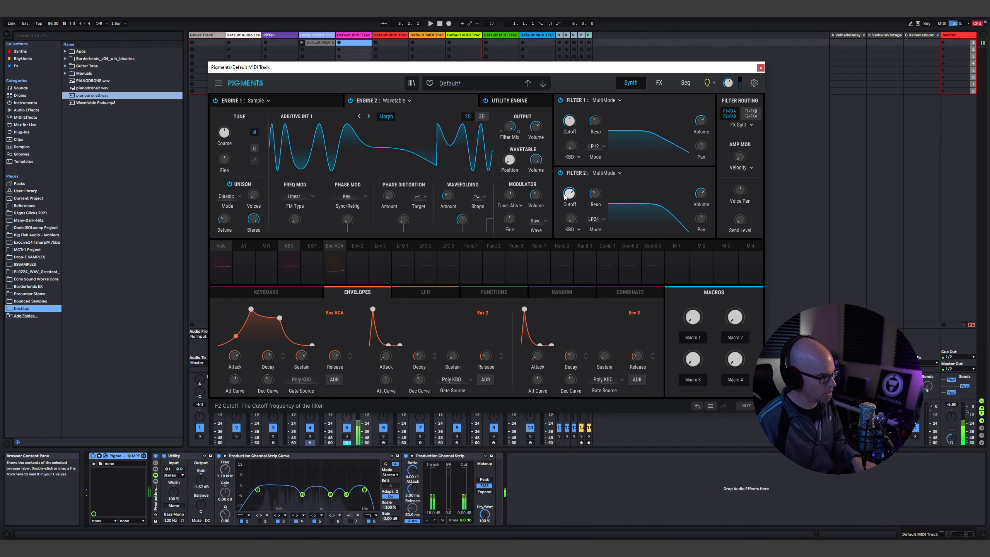
left_click_drag(576, 191, 579, 189)
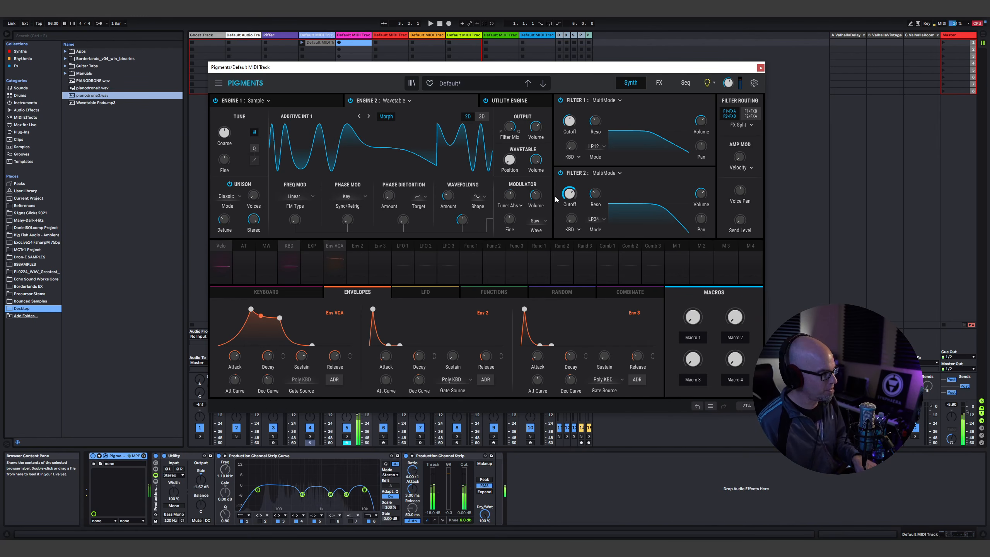
mouse_move(462, 219)
left_mouse_down()
mouse_move(475, 215)
mouse_move(461, 215)
left_mouse_up()
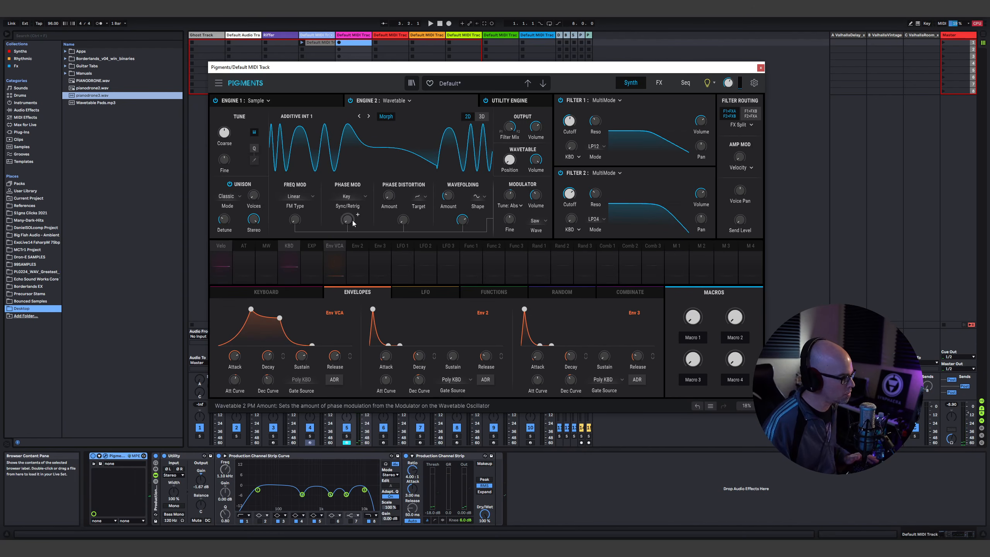
- Dial in Engine 2's phase distortion amount together with its phase distortion modulation from the modulator
mouse_move(389, 195)
left_mouse_down()
mouse_move(400, 190)
mouse_move(393, 196)
mouse_move(415, 215)
mouse_move(402, 217)
mouse_move(389, 188)
left_mouse_up()
left_click_drag(402, 222, 401, 231)
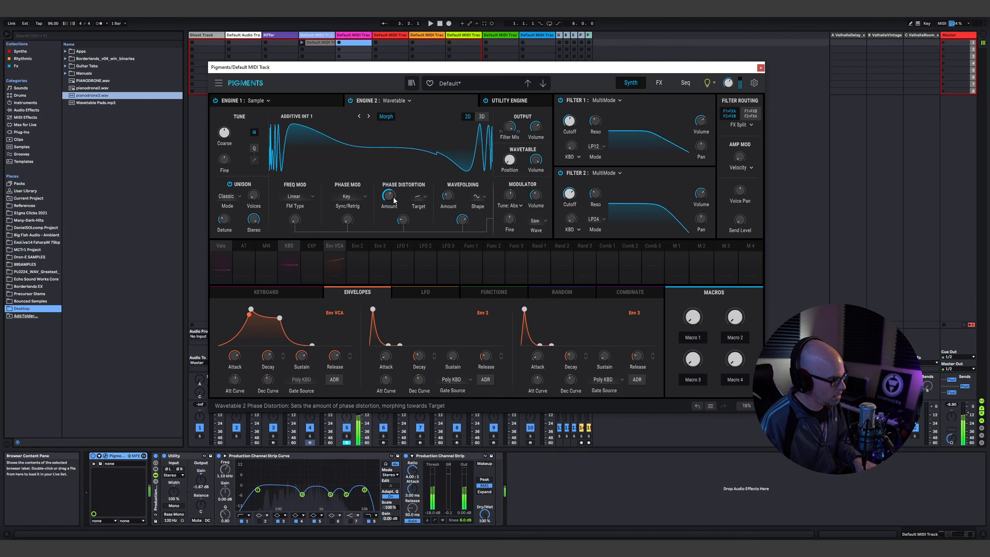
left_click_drag(392, 195, 389, 221)
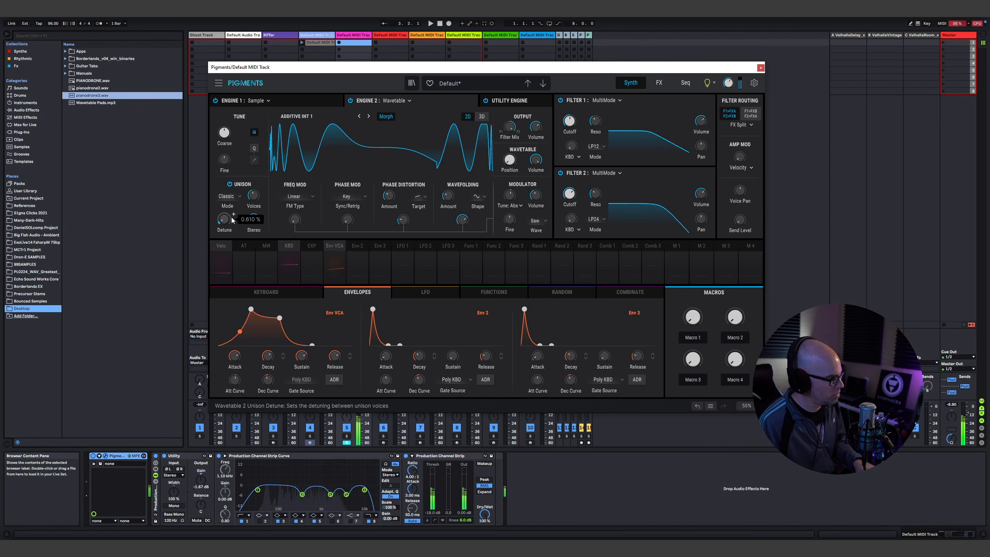
left_click_drag(388, 195, 400, 191)
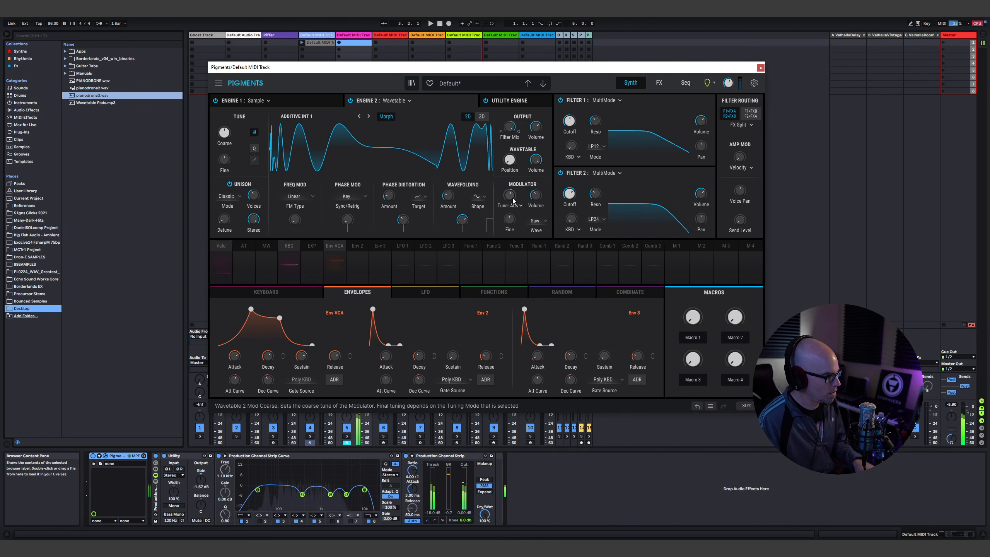
- Audition 12 and 7 semitones for Engine 2's modulator coarse tune, and settle on 5 semitones
left_click_drag(536, 196, 513, 198)
mouse_move(511, 198)
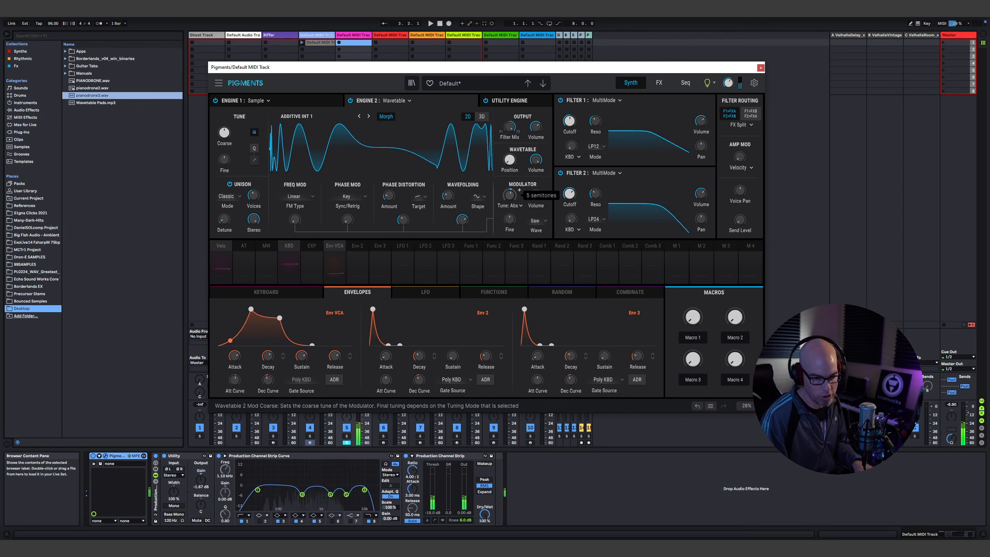
scroll(519, 190, "up", 7)
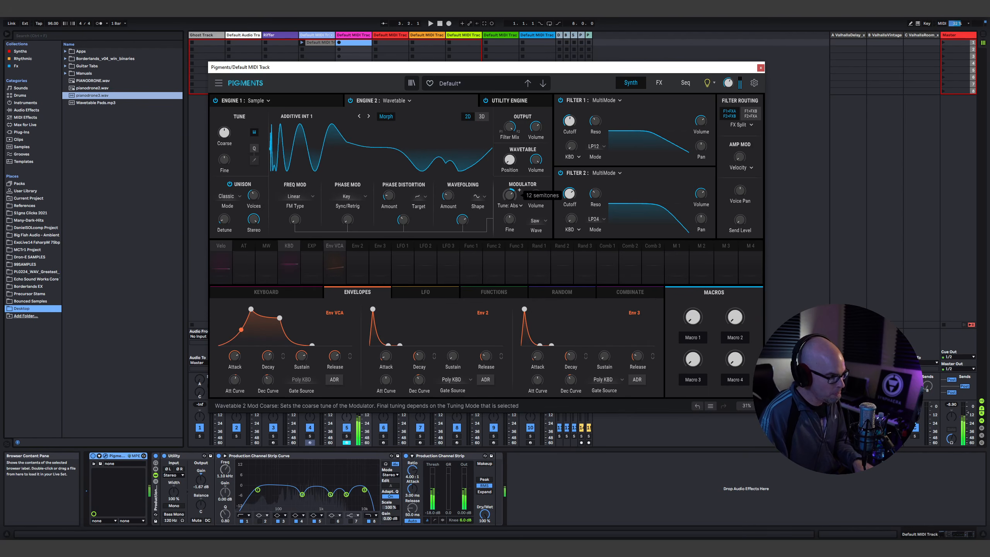
scroll(519, 189, "down", 5)
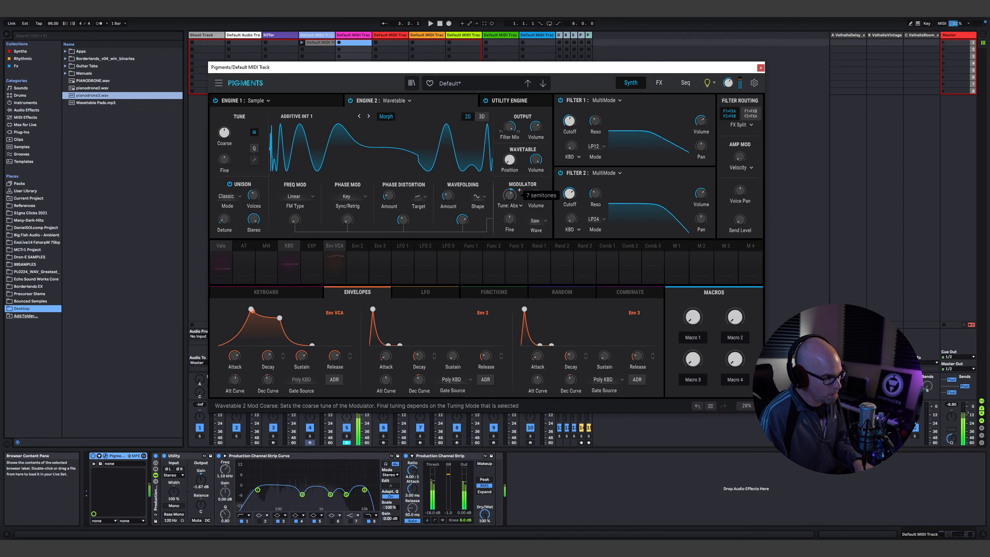
scroll(519, 190, "down", 2)
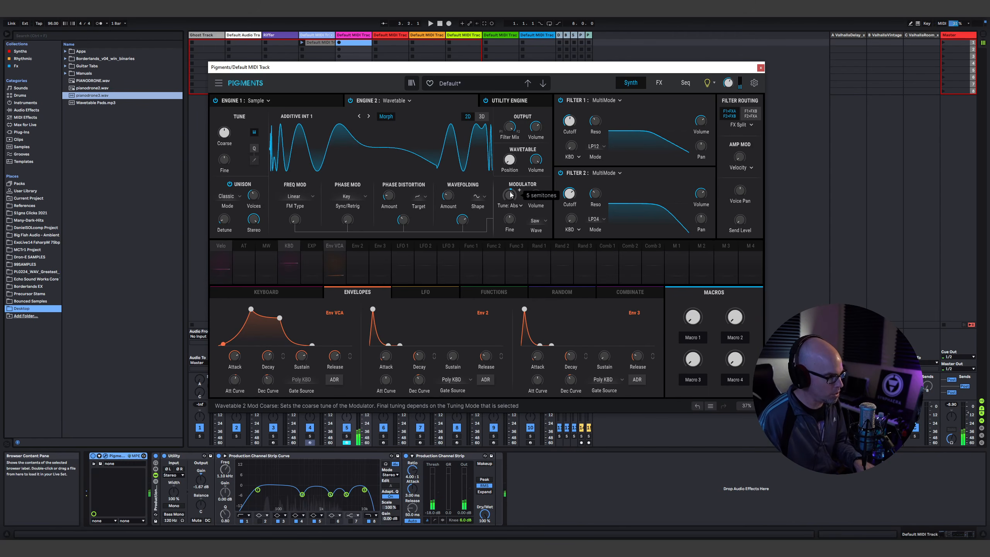
- Add a touch of frequency modulation to Engine 2 and bring its phase distortion modulation down to 0.00
mouse_move(389, 195)
left_mouse_down()
mouse_move(389, 171)
mouse_move(389, 191)
left_mouse_up()
mouse_move(295, 219)
left_mouse_down()
mouse_move(295, 202)
mouse_move(295, 222)
left_mouse_up()
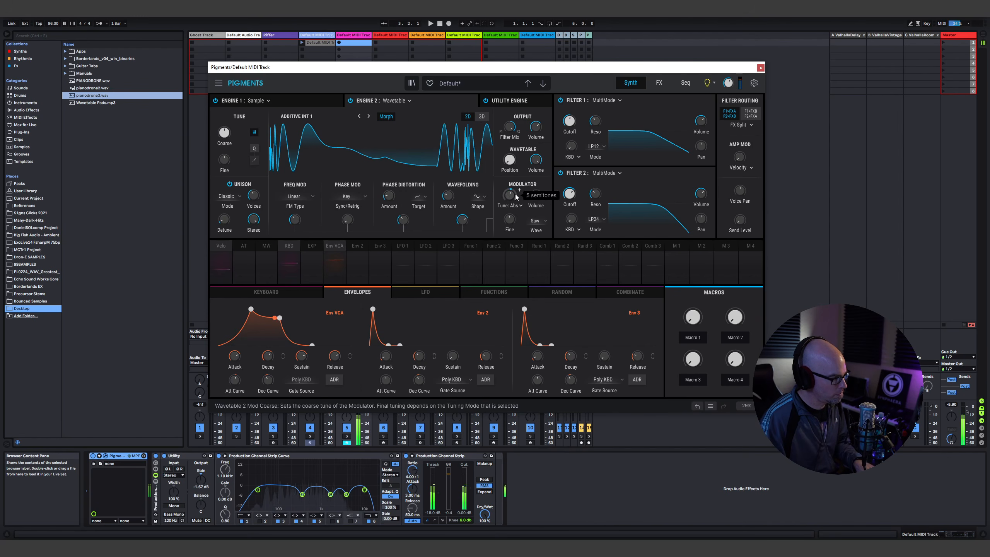
left_click_drag(402, 220, 403, 255)
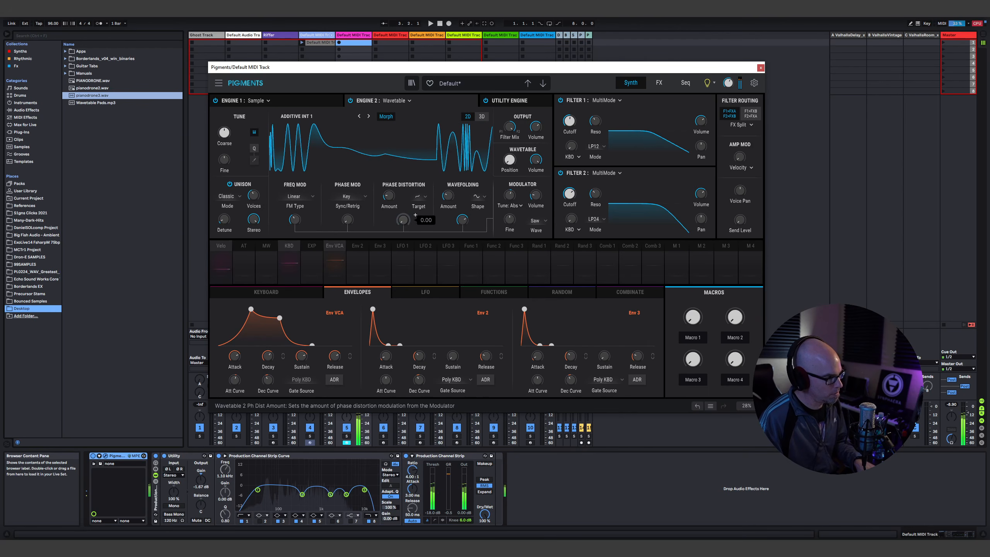
- Switch Engine 2's modulator wave to Rumble and replace the fold modulation with phase distortion modulation of about 0.296
left_click(543, 221)
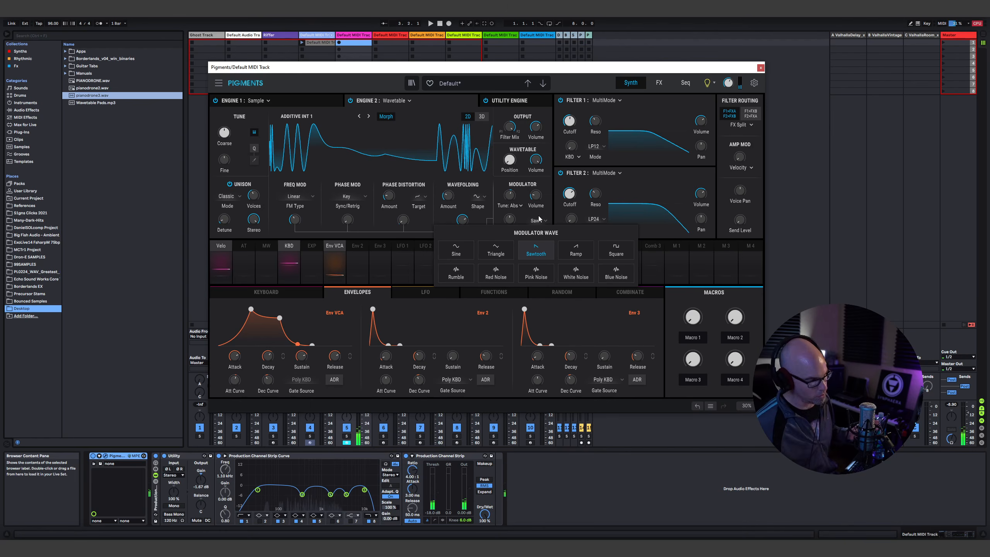
left_click(456, 275)
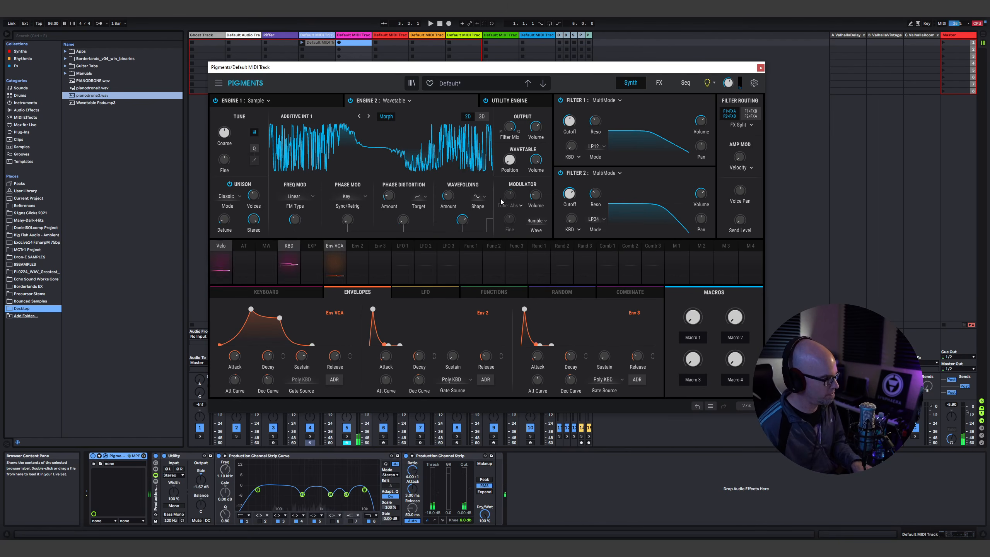
left_click_drag(461, 221, 461, 230)
left_click_drag(448, 196, 455, 231)
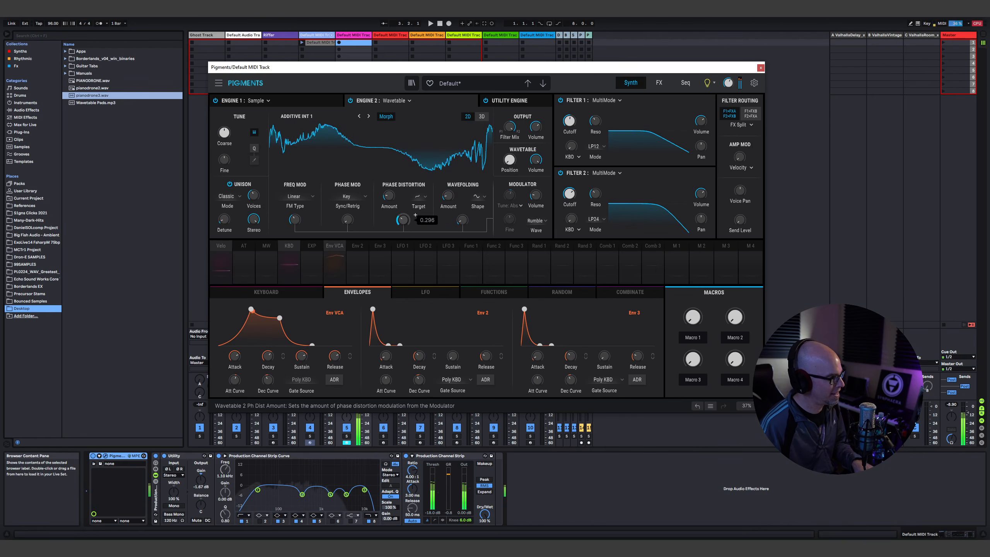
left_click_drag(400, 195, 400, 190)
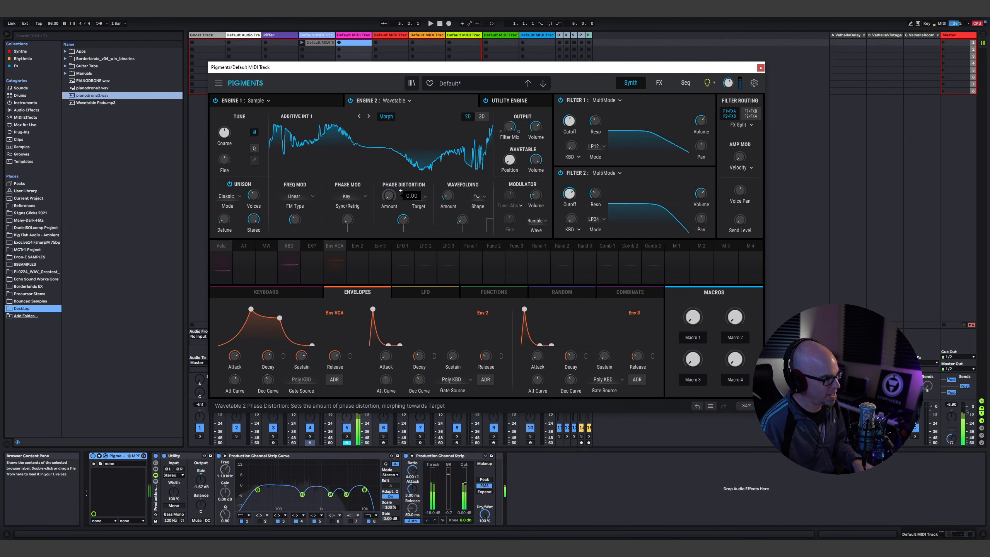
- Set Engine 2's modulator wave back to Sawtooth and readjust the phase distortion
left_click(540, 221)
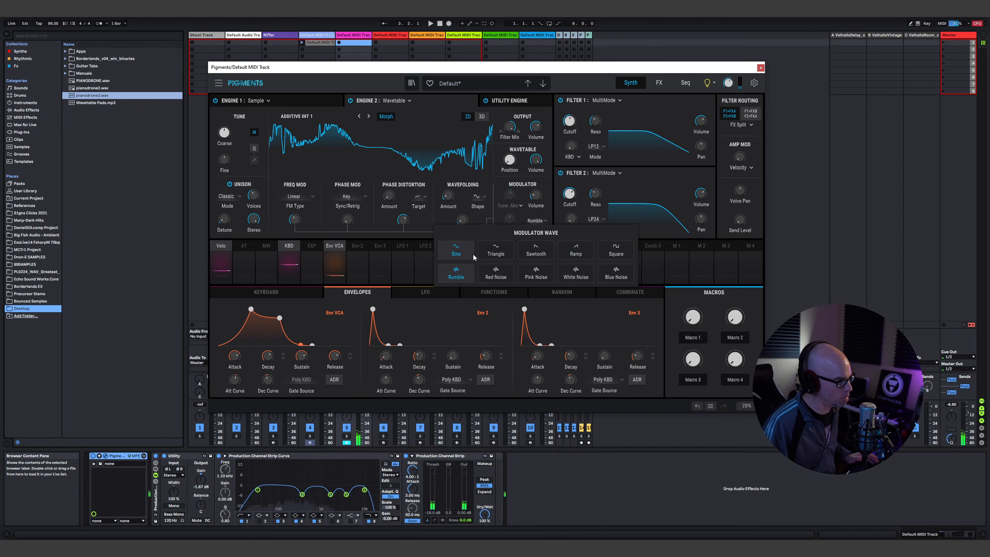
left_click(535, 251)
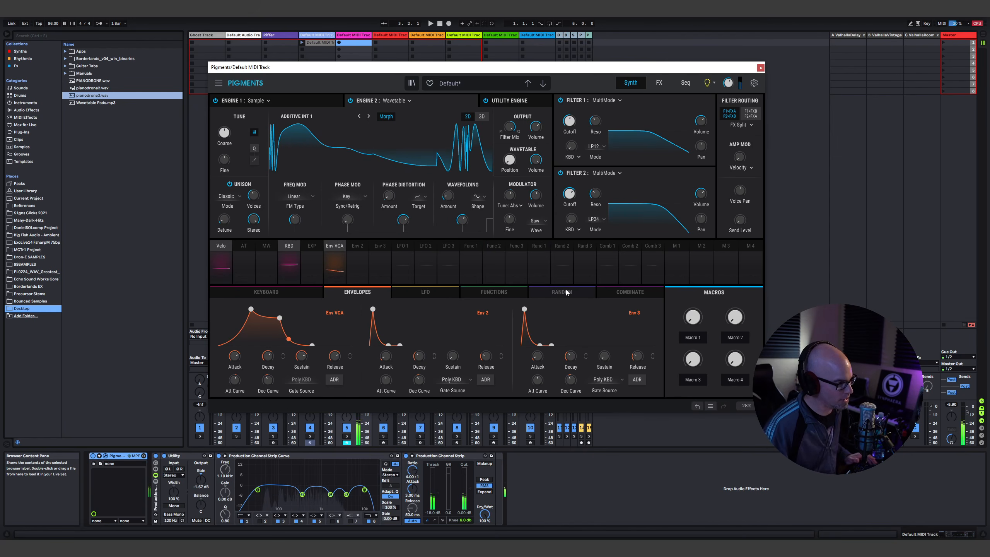
left_click_drag(391, 195, 404, 232)
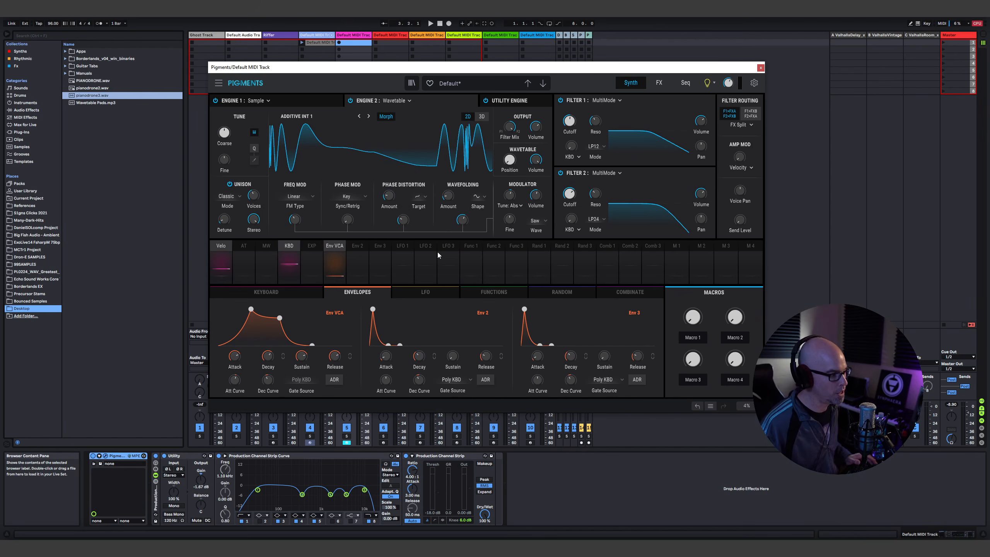
- Route LFO 1 to Engine 2's wavefolding at 0.33 and to its phase distortion at 0.25
left_click(402, 249)
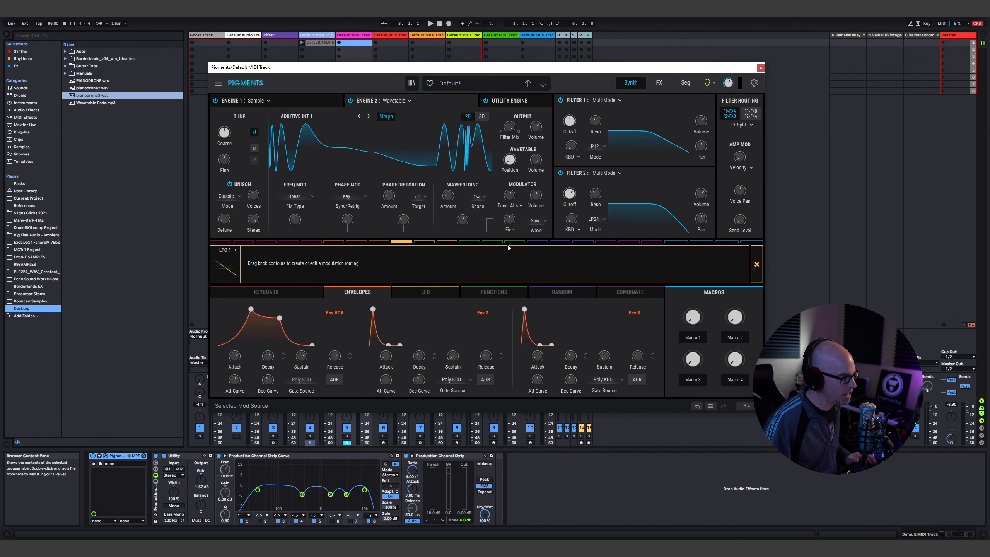
left_click(413, 291)
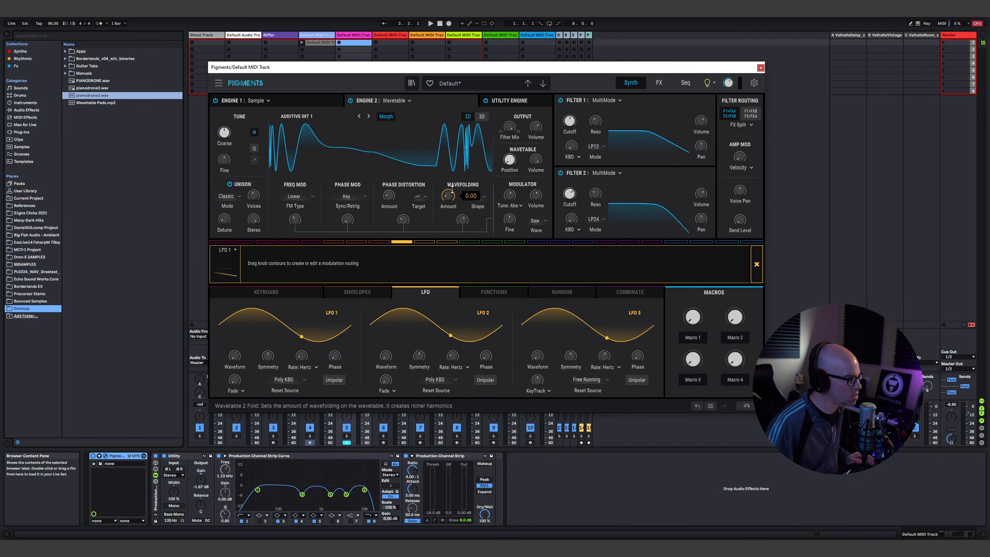
left_click_drag(445, 188, 445, 186)
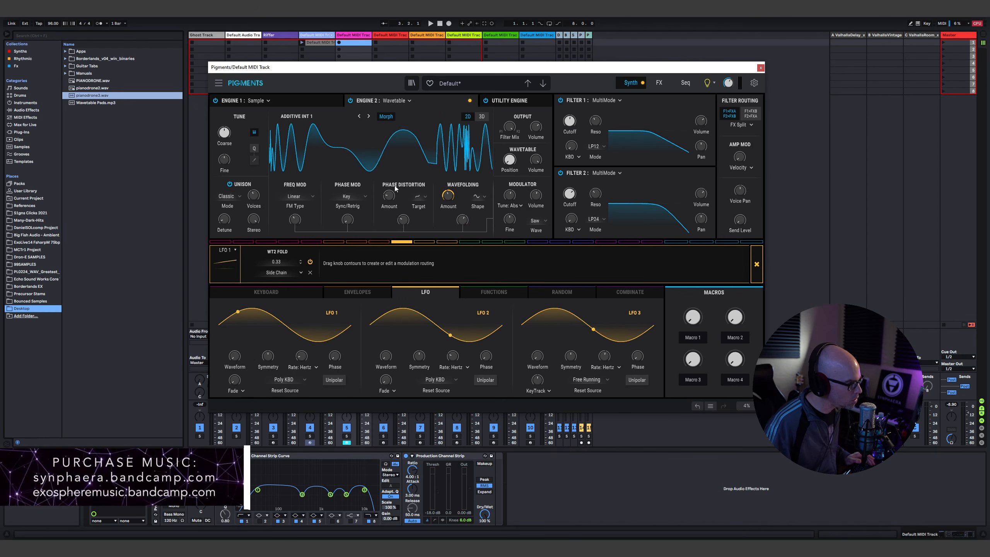
left_click_drag(394, 188, 394, 184)
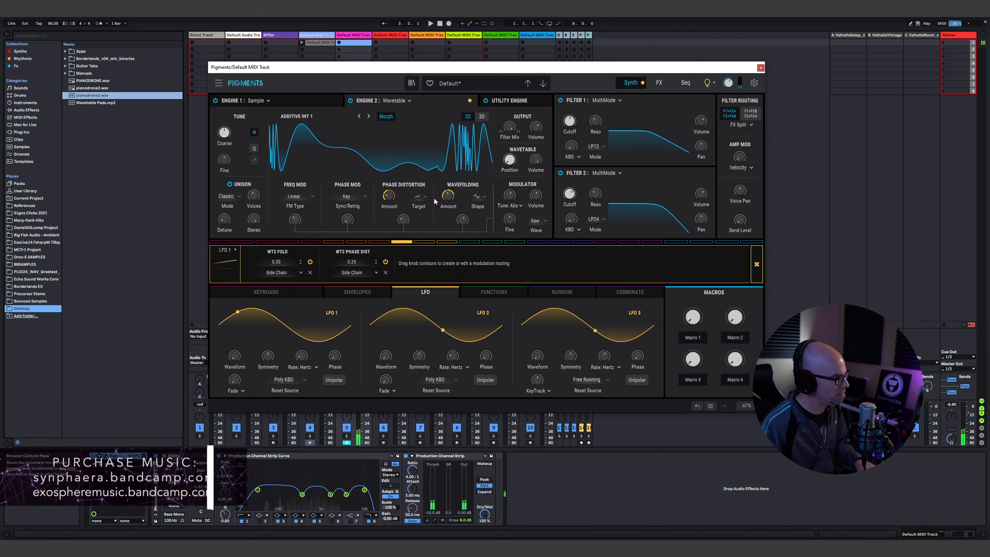
- Lower Filter 2's cutoff slightly and fine-tune Engine 2's phase distortion and frequency modulation amounts
mouse_move(568, 193)
left_mouse_down()
mouse_move(568, 185)
mouse_move(568, 195)
left_mouse_up()
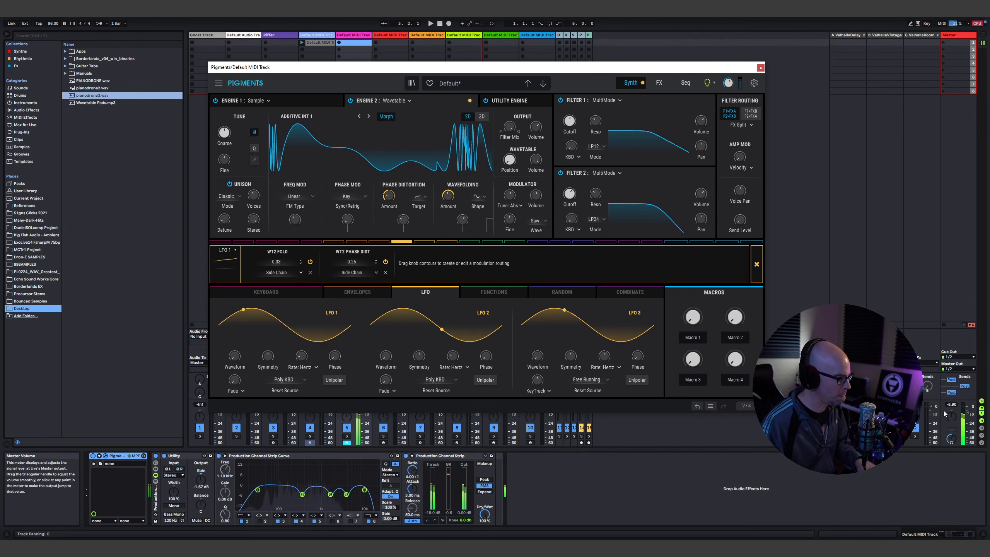
mouse_move(389, 196)
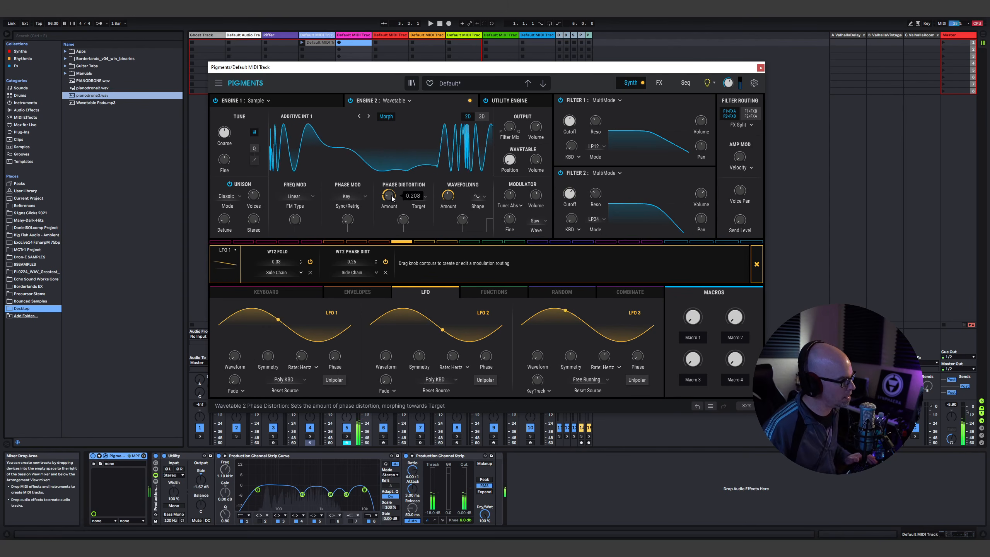
left_click_drag(392, 198, 391, 190)
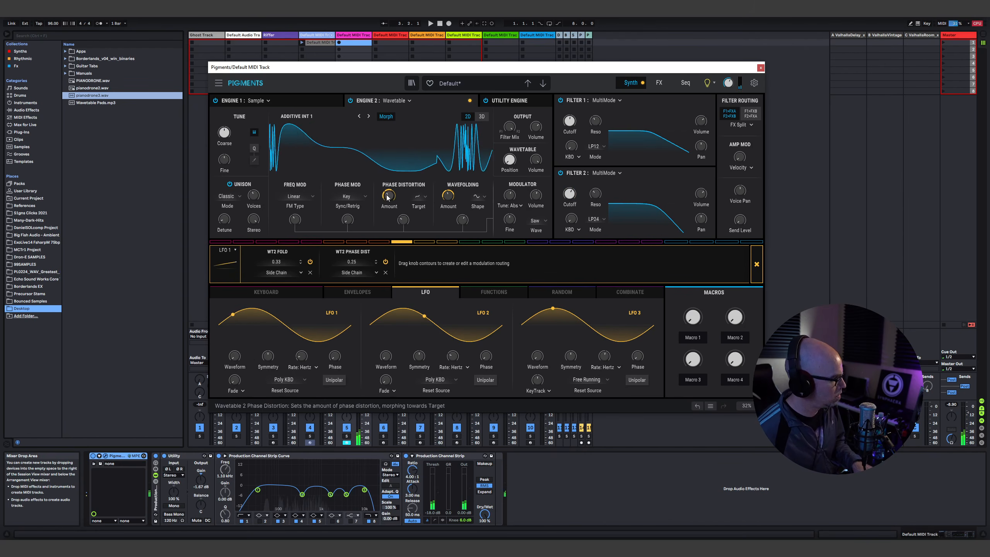
left_click_drag(389, 196, 389, 191)
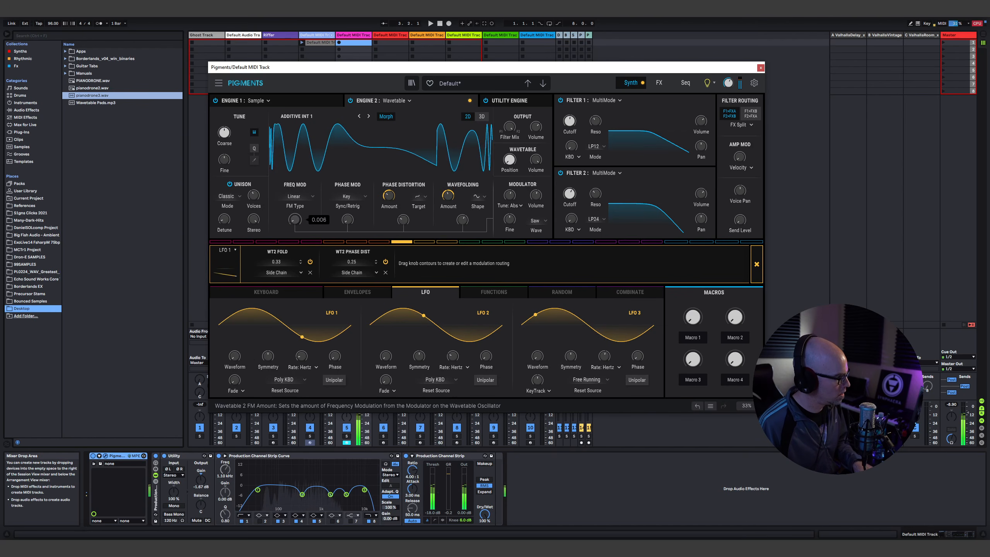
left_click_drag(294, 220, 295, 217)
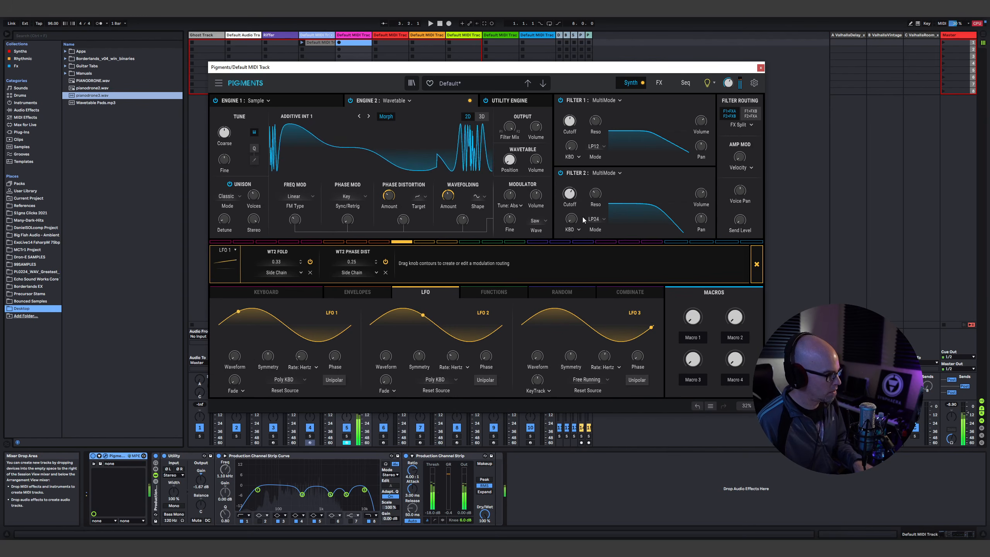
- Set Random 1 to Sample & Hold with a rise time of about 3.44 s and a Clock trigger
left_click(571, 292)
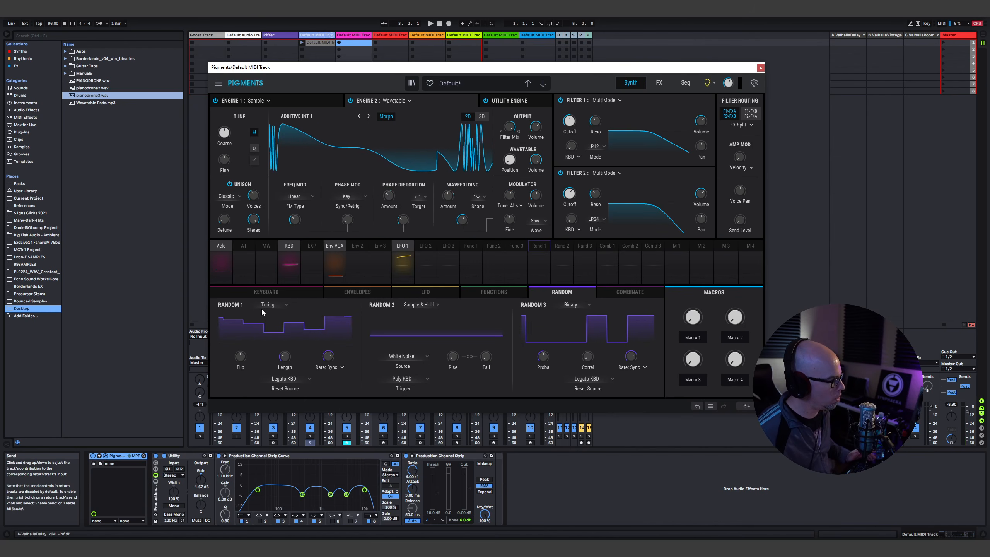
left_click(273, 304)
left_click(273, 334)
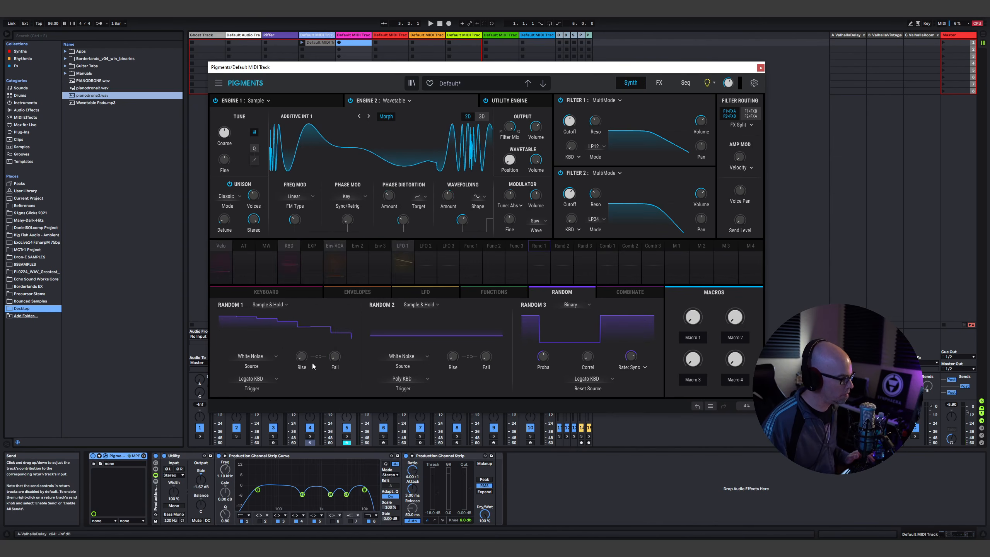
left_click_drag(301, 356, 301, 343)
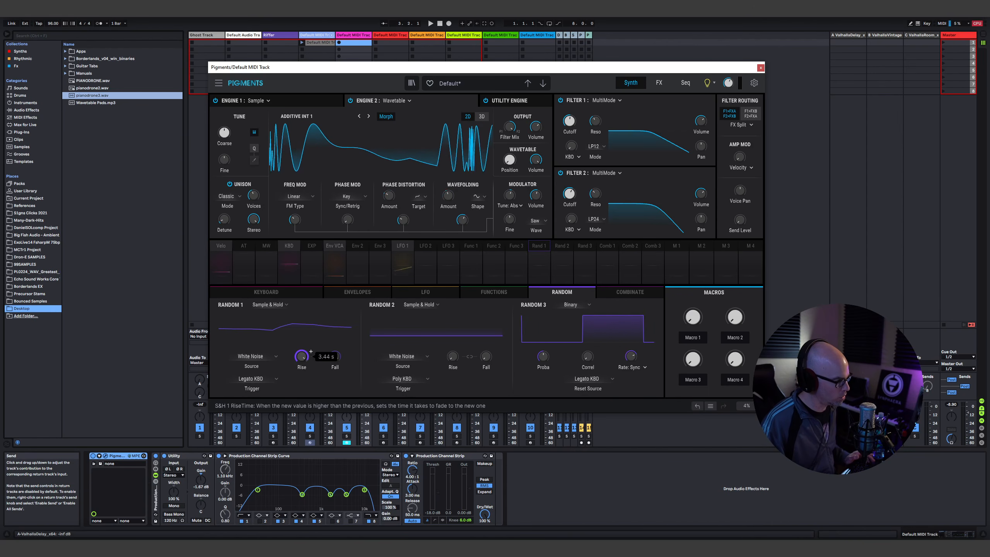
left_click(264, 378)
left_click(433, 317)
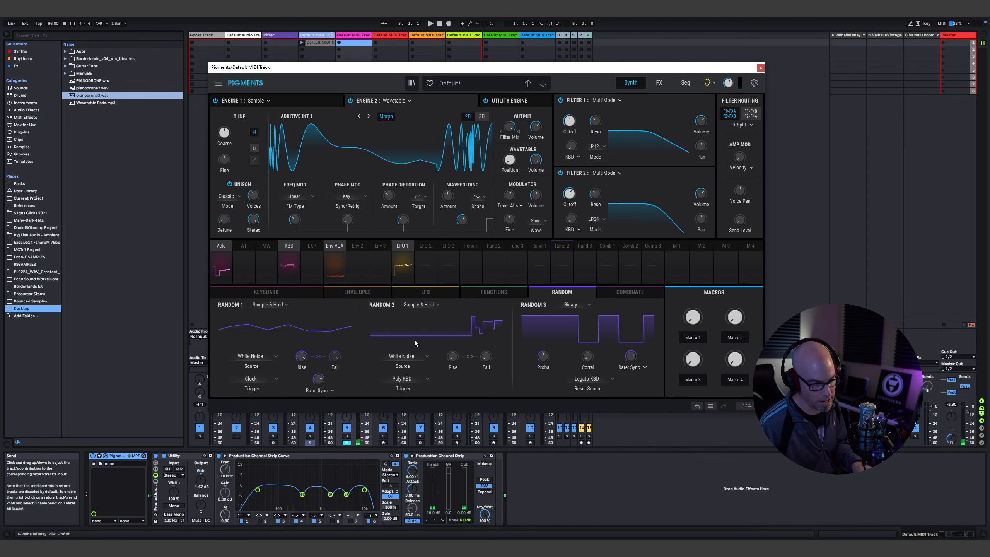
- Modulate Filter 2's cutoff with Random 1 by 0.18 and lower Random 1's synced rate
left_click(541, 246)
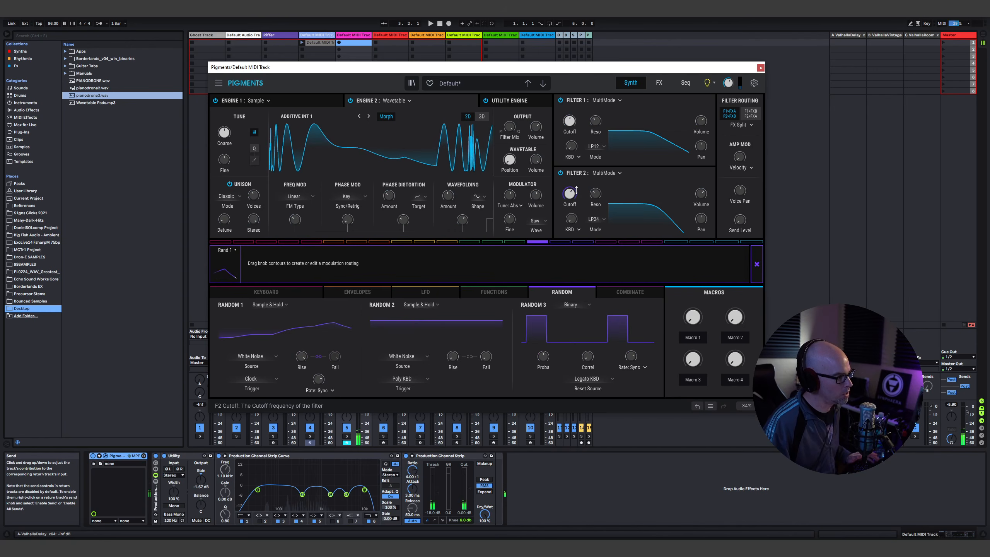
left_click_drag(570, 193, 576, 197)
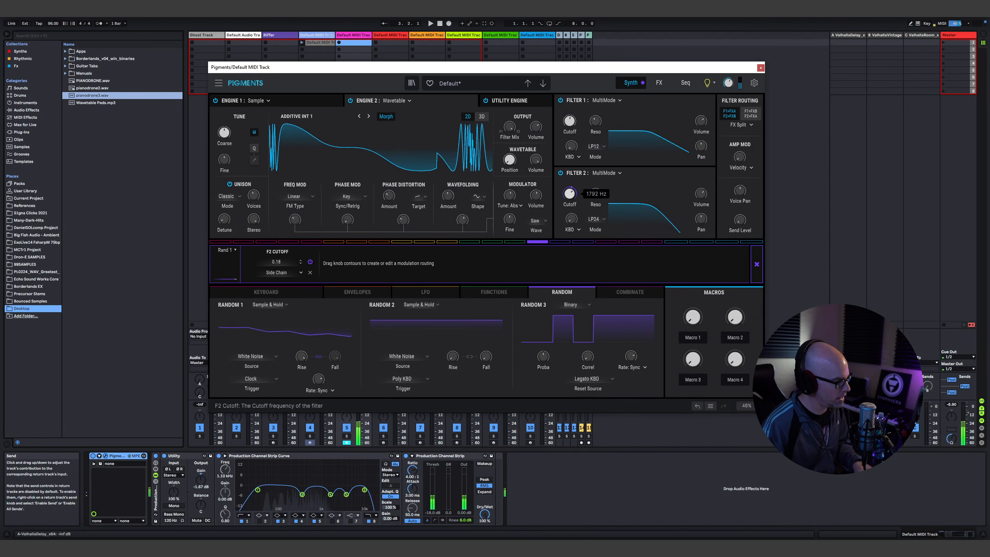
left_click_drag(318, 379, 319, 395)
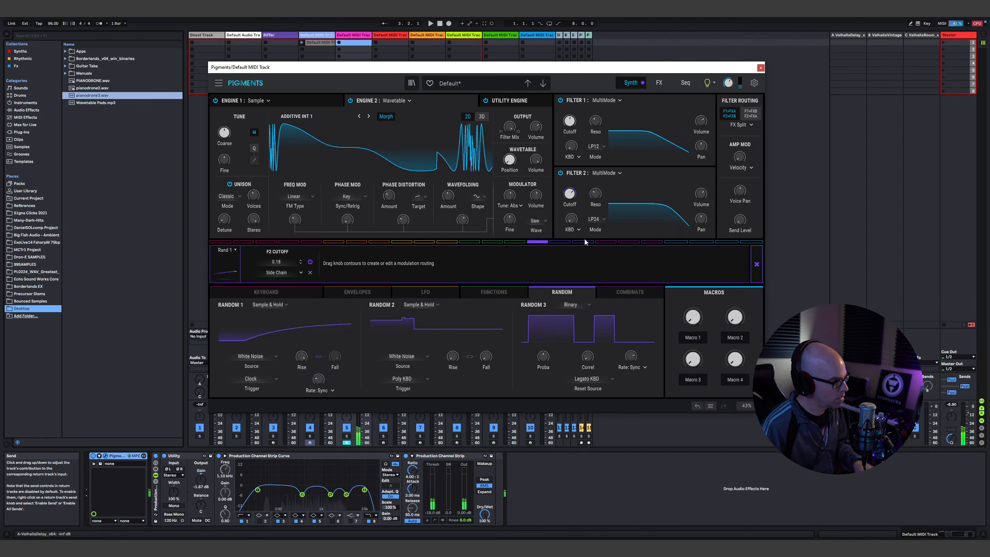
- Set Filter 2's mode to LP12 and bring up the envelope settings
left_click(598, 220)
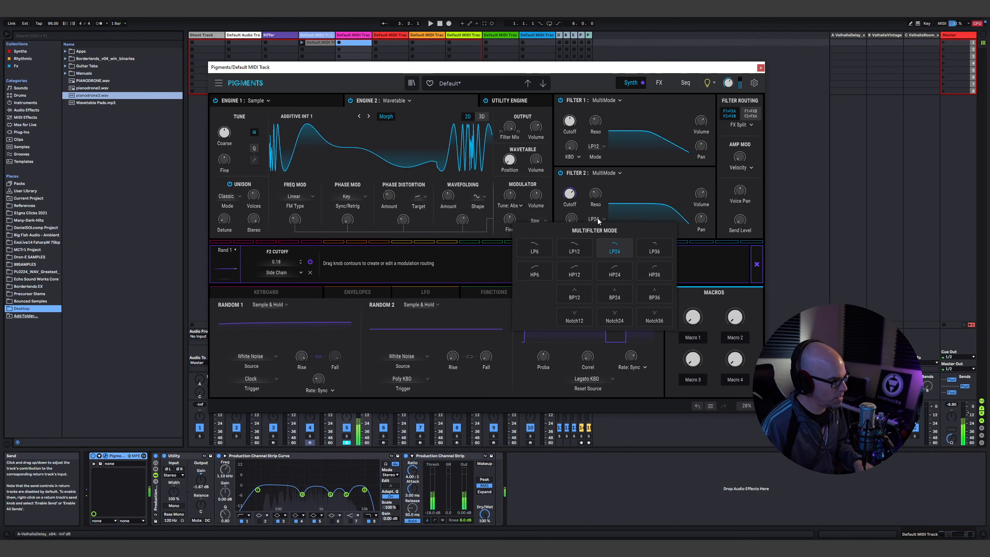
left_click(575, 250)
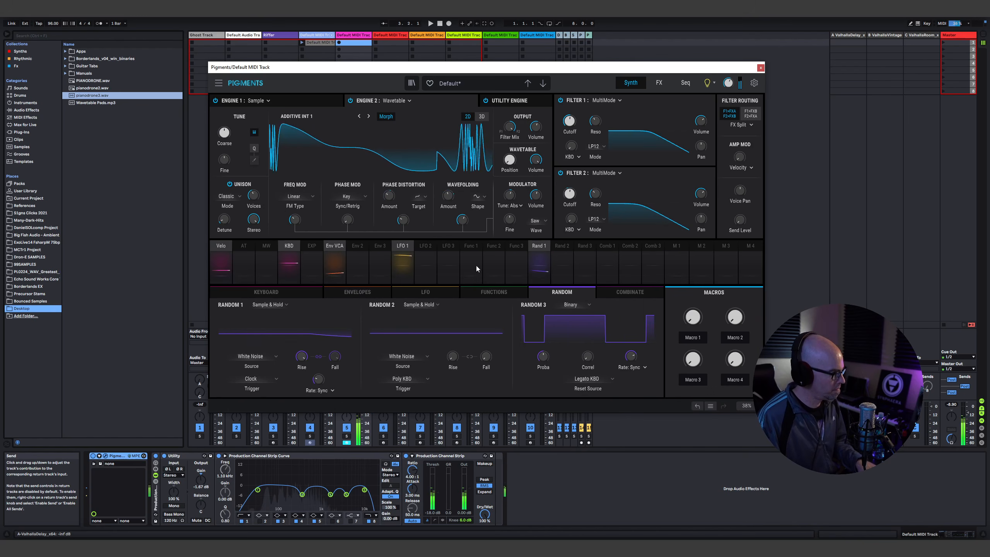
left_click(371, 292)
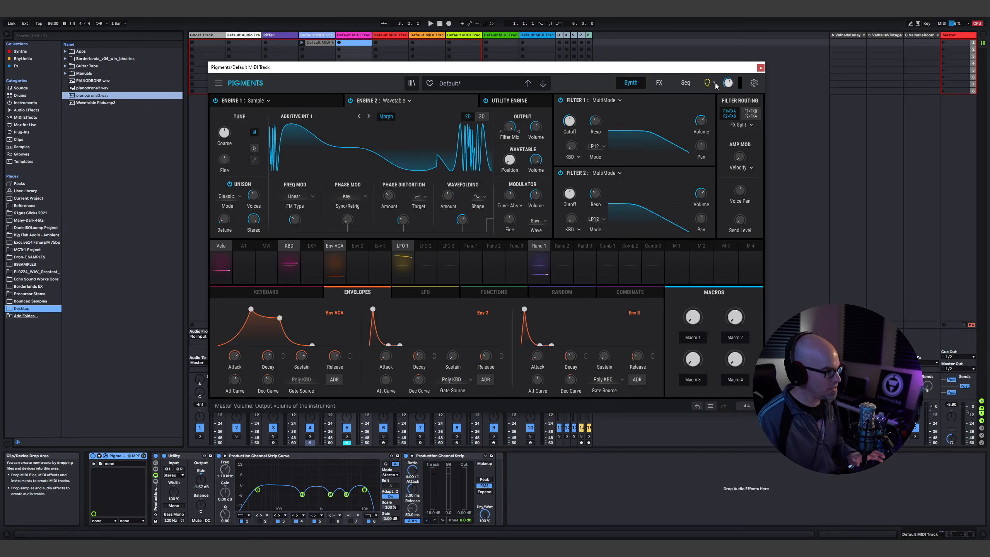
- Add a Reverb to the AUX effects bus with dry/wet at about 96% and set the voice send level to about -10.7 dB
left_click(659, 82)
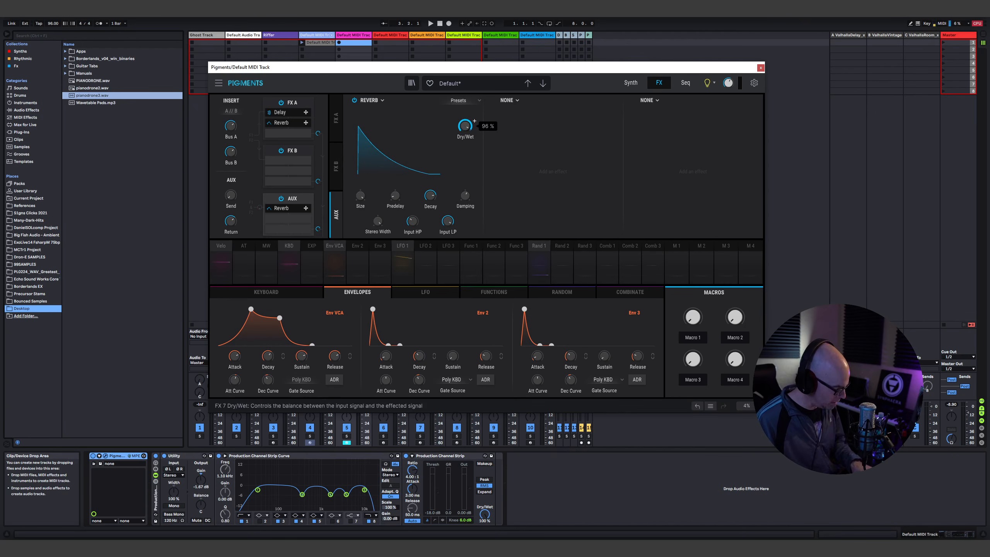
left_click(630, 83)
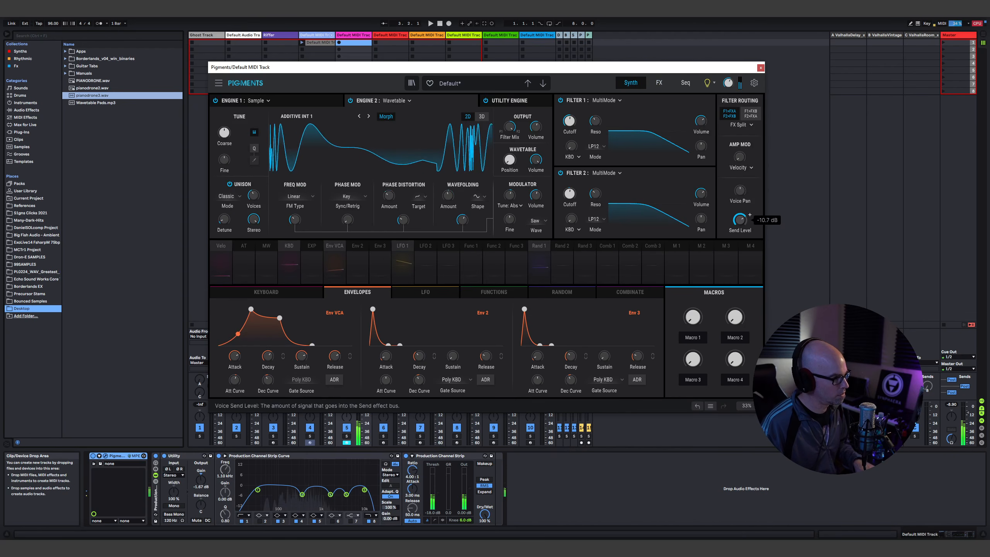
- Lengthen Env VCA's release slightly and return to Engine 2
left_click(334, 101)
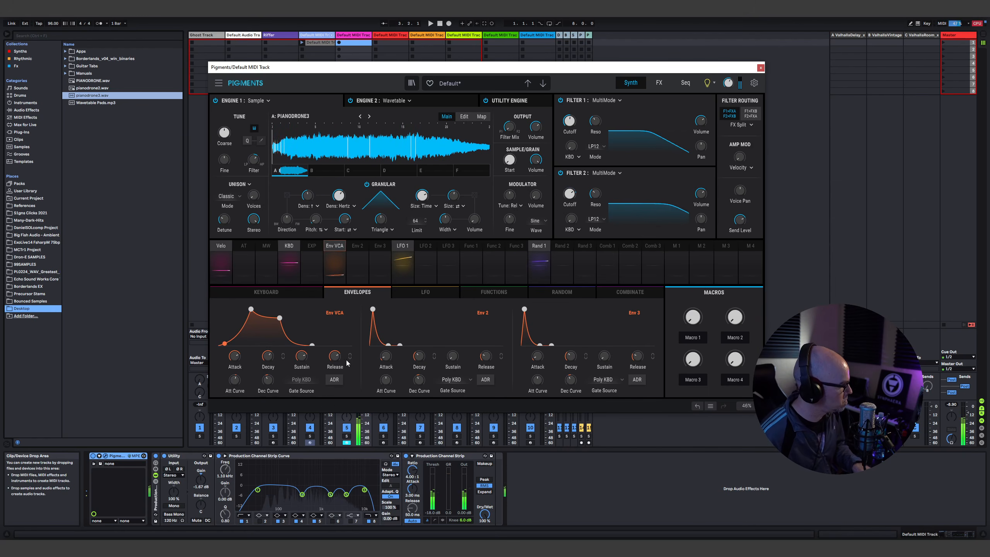
mouse_move(335, 356)
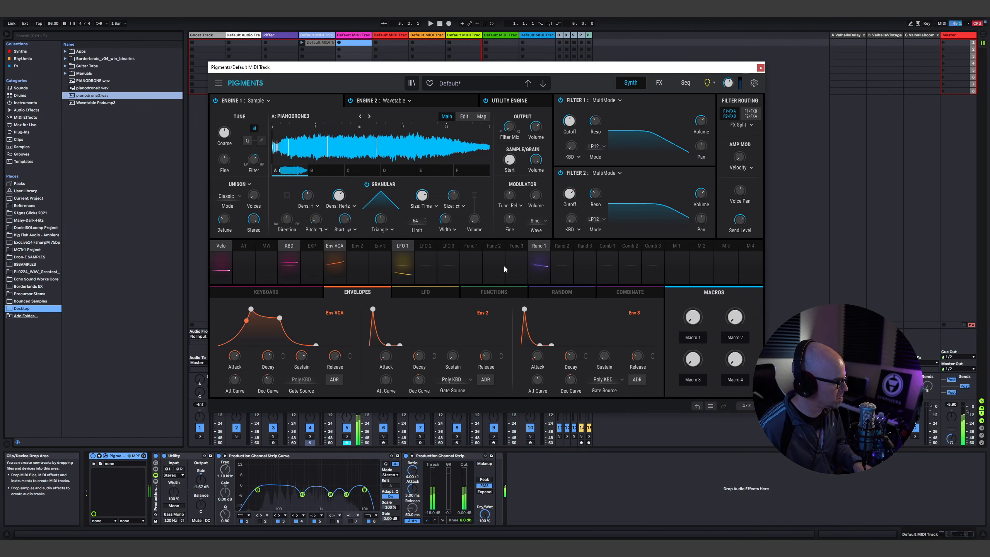
left_click(425, 100)
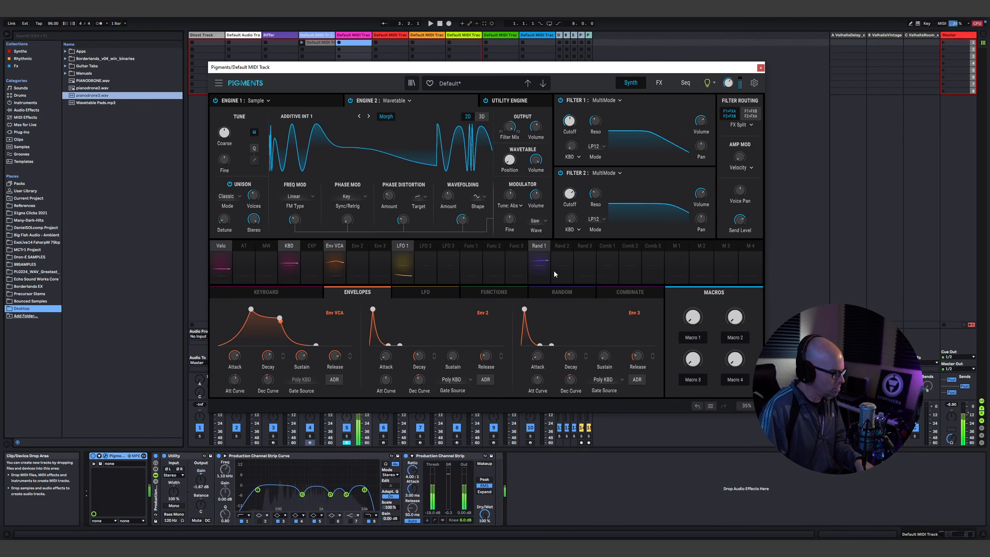
- Modulate Filter 2's cutoff with velocity by 0.21
left_click(220, 259)
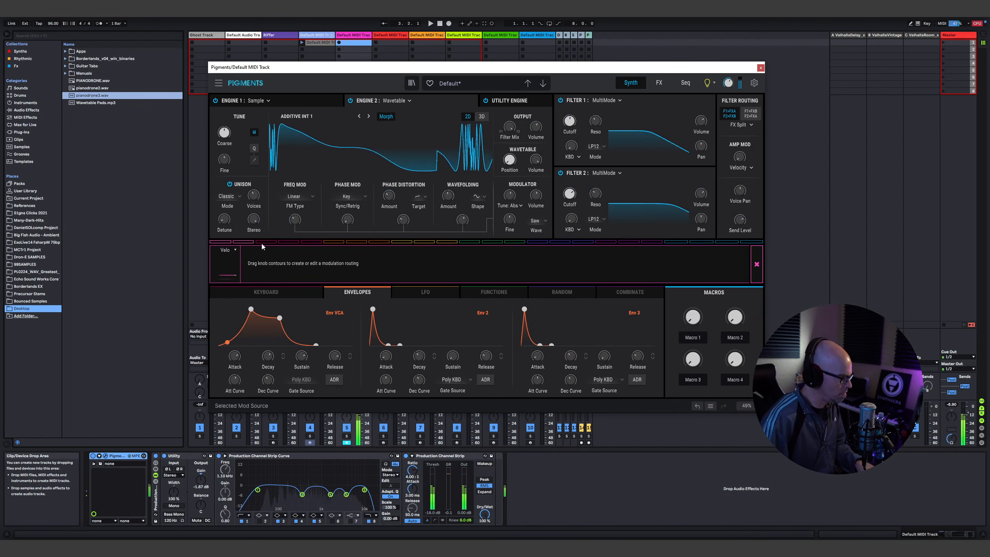
left_click_drag(578, 194, 578, 186)
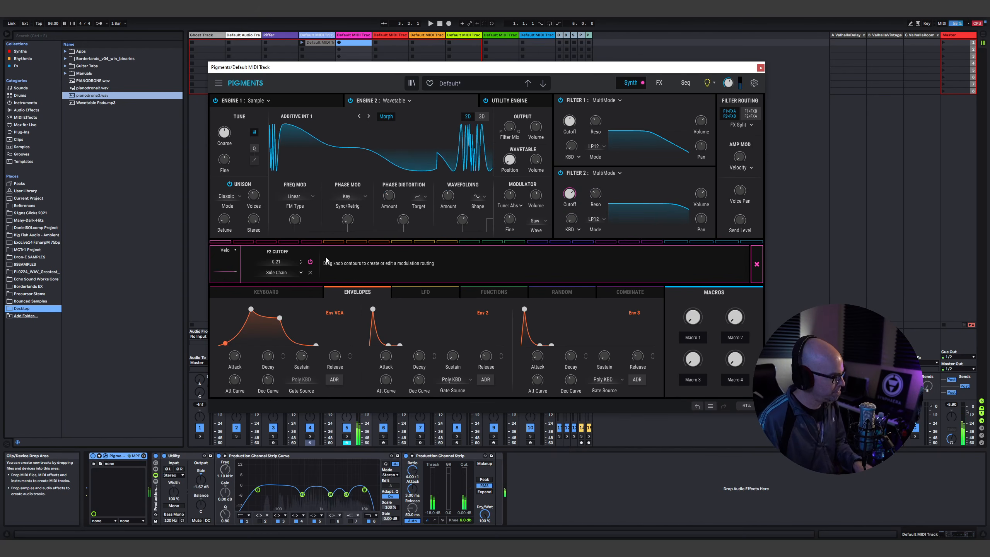
left_click(756, 264)
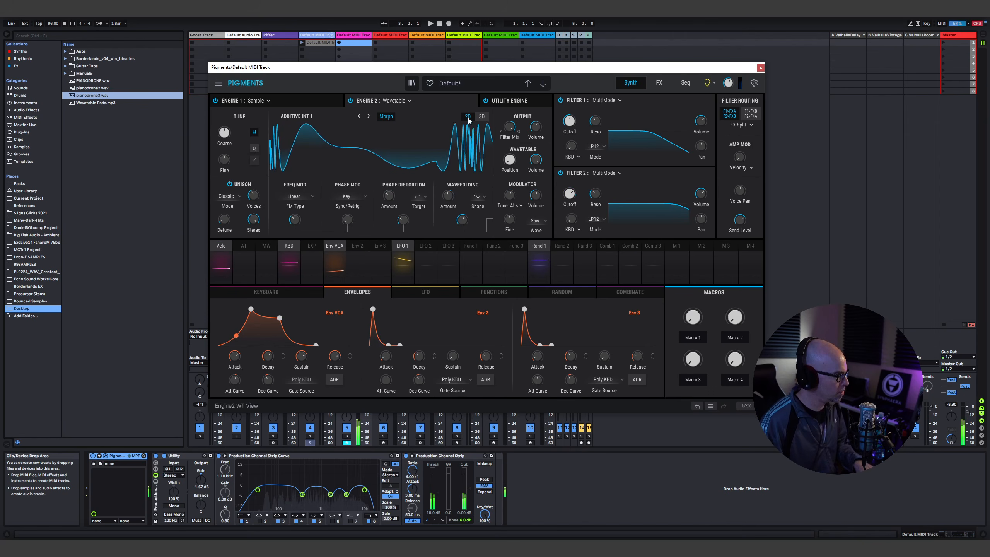
- Move the AUX bus reverb down one slot and insert a Delay ahead of it
left_click(292, 102)
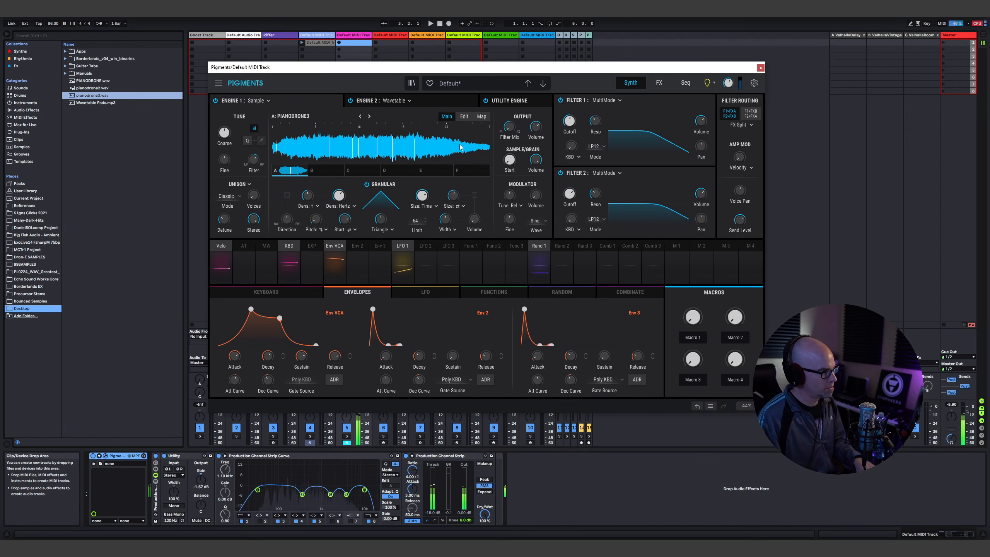
left_click(659, 83)
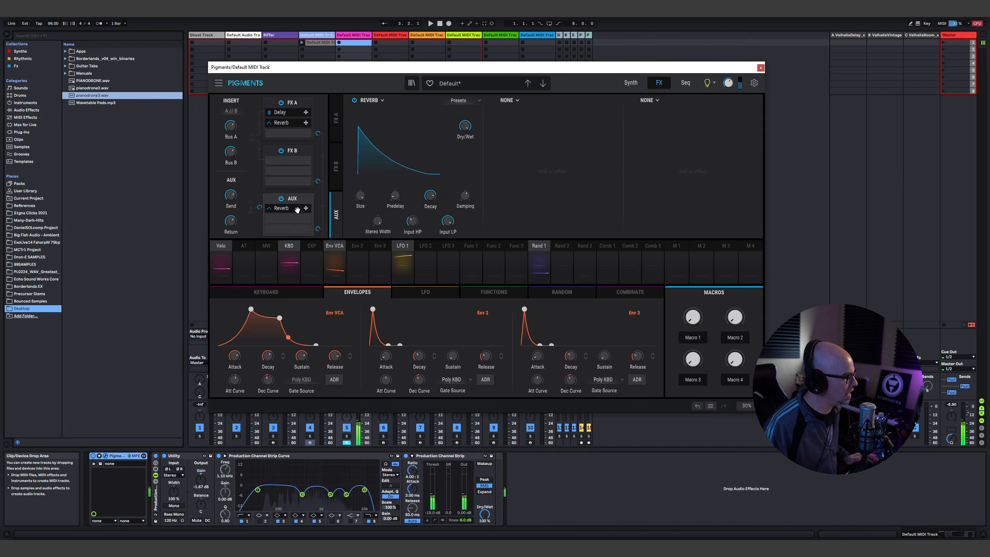
left_click_drag(297, 210, 288, 220)
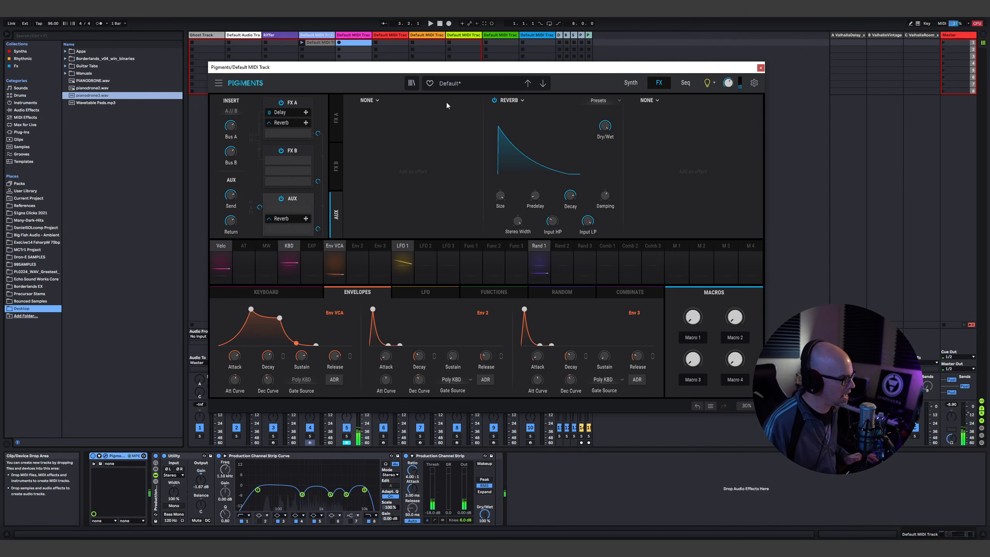
left_click(372, 100)
left_click(383, 208)
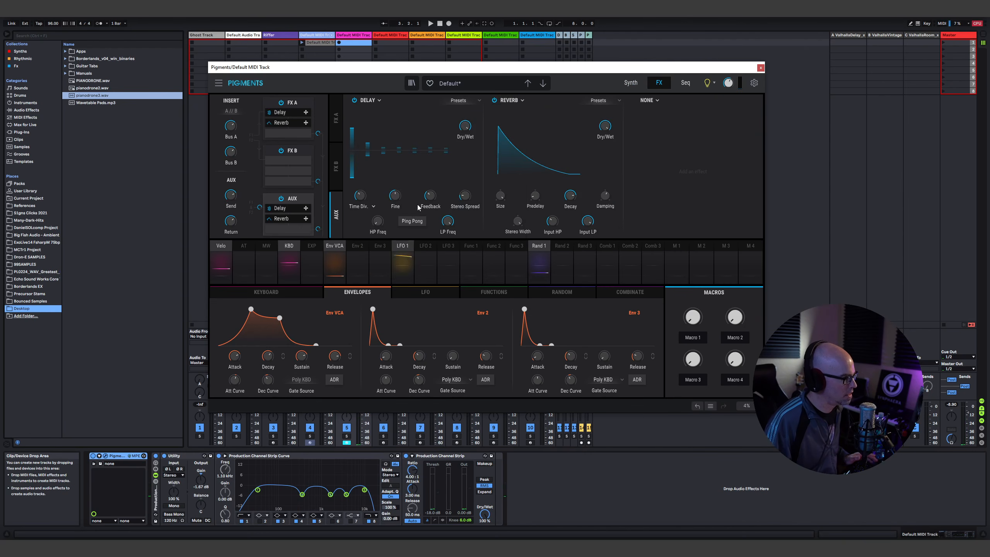
- Configure the AUX delay with Ping Pong on, dry/wet at 100%, Sync Dotted timing and higher feedback
left_click(411, 221)
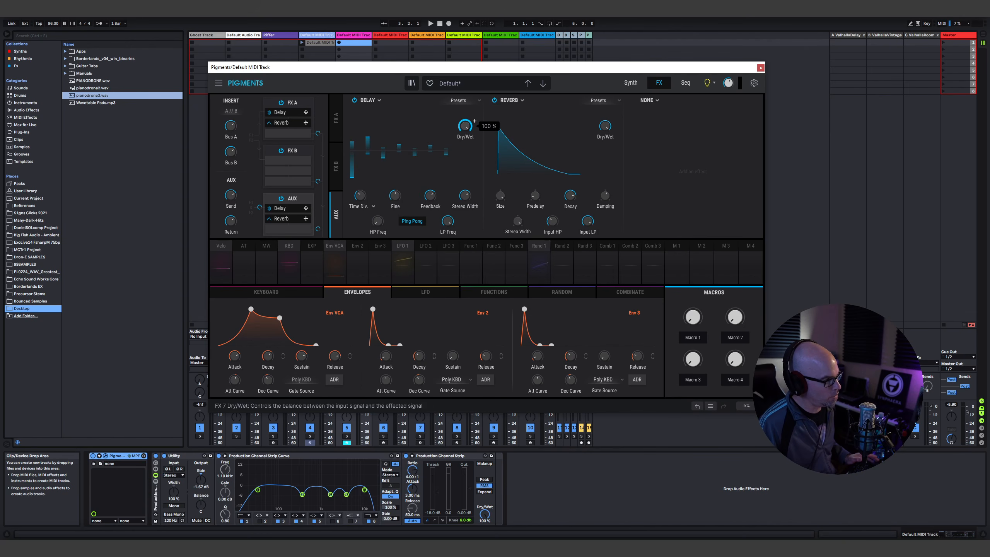
left_click(374, 207)
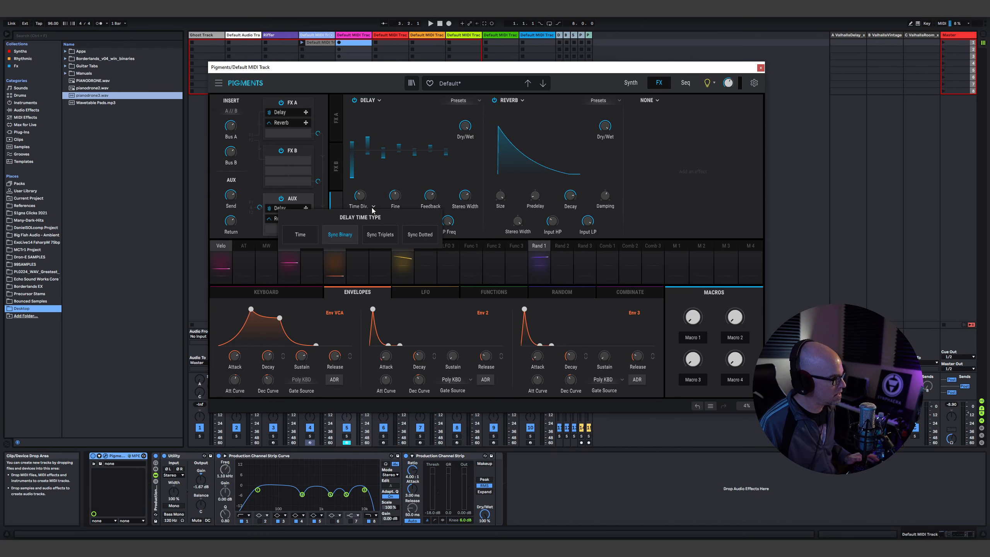
left_click(431, 234)
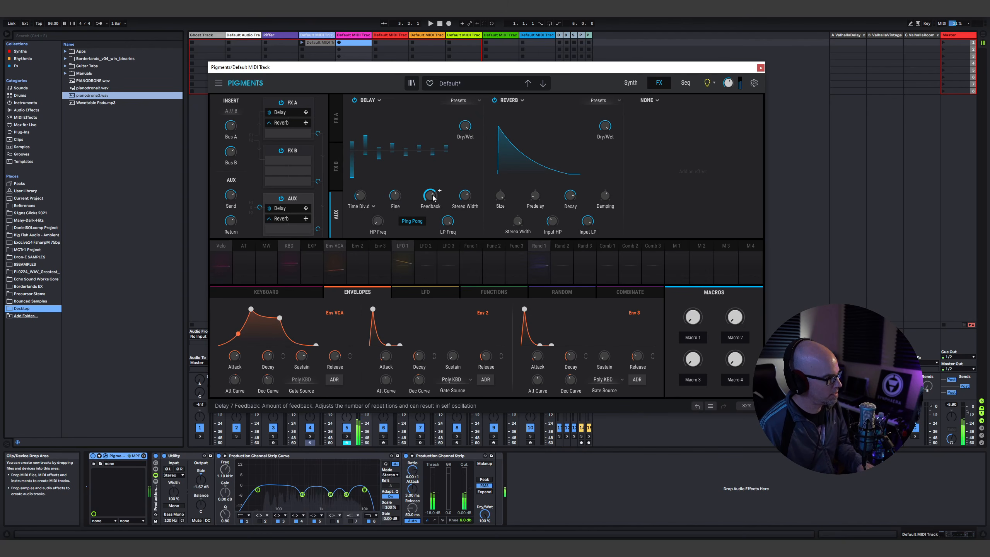
- Try shifting the voice pan and return it to center
left_click(631, 83)
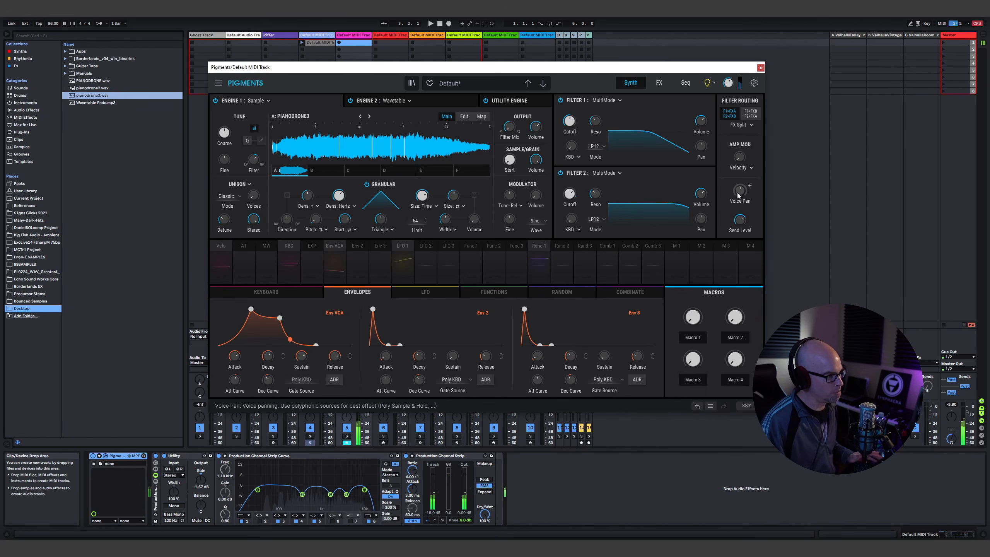
mouse_move(739, 193)
left_mouse_down()
mouse_move(739, 204)
mouse_move(740, 180)
left_mouse_up()
left_click(415, 99)
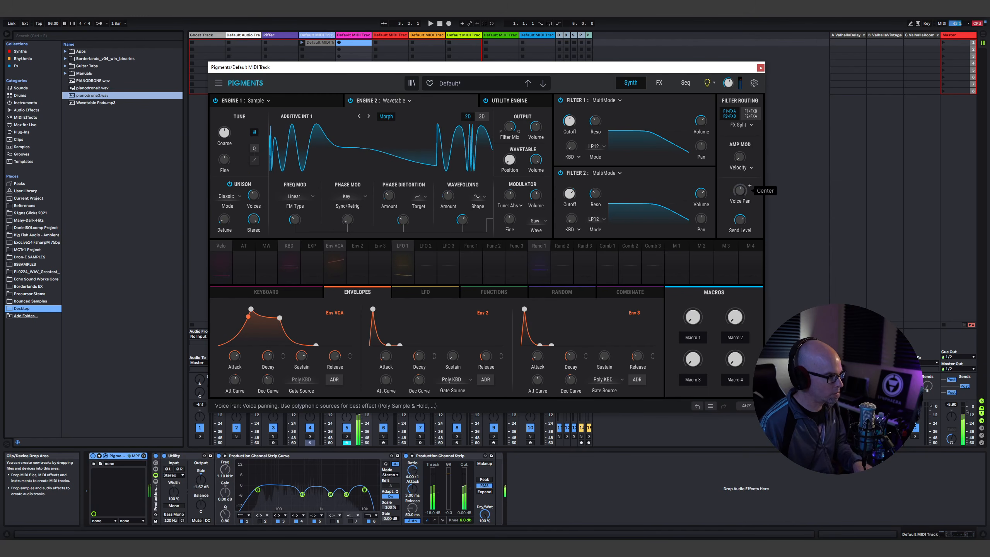
- Shift the AUX bus delay and reverb down one slot and insert a Stereo Pan ahead of them
left_click(660, 85)
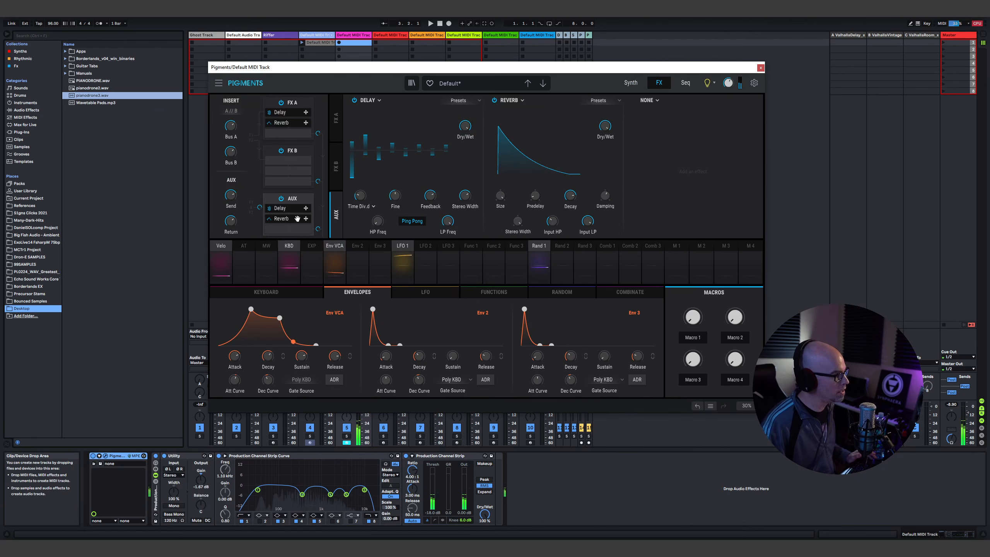
mouse_move(297, 218)
left_mouse_down()
mouse_move(294, 229)
mouse_move(289, 219)
left_mouse_up()
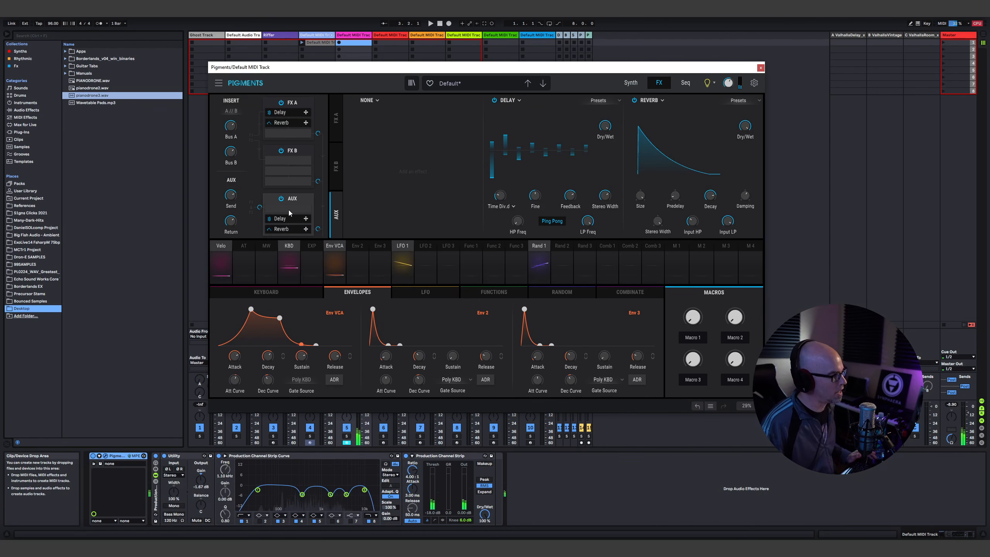
left_click(369, 101)
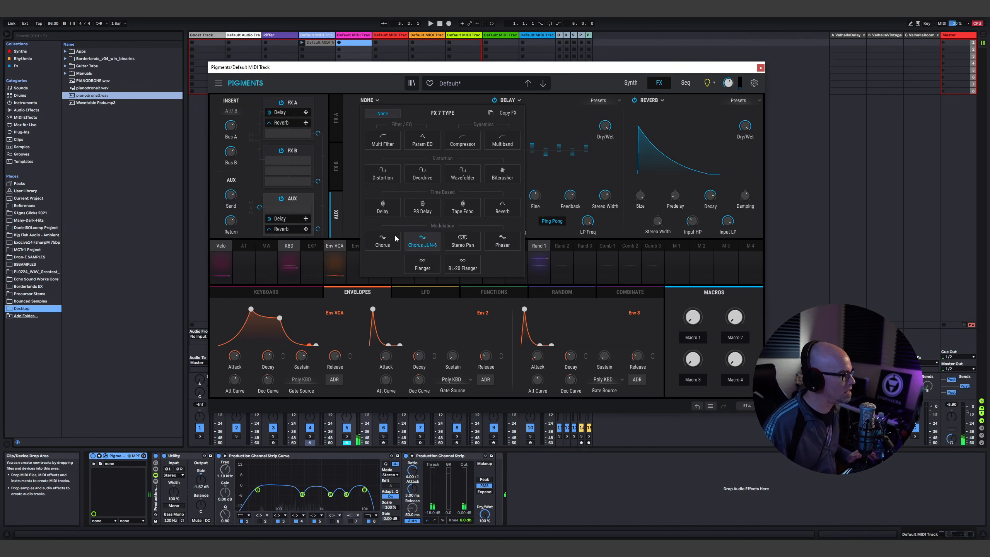
left_click(462, 241)
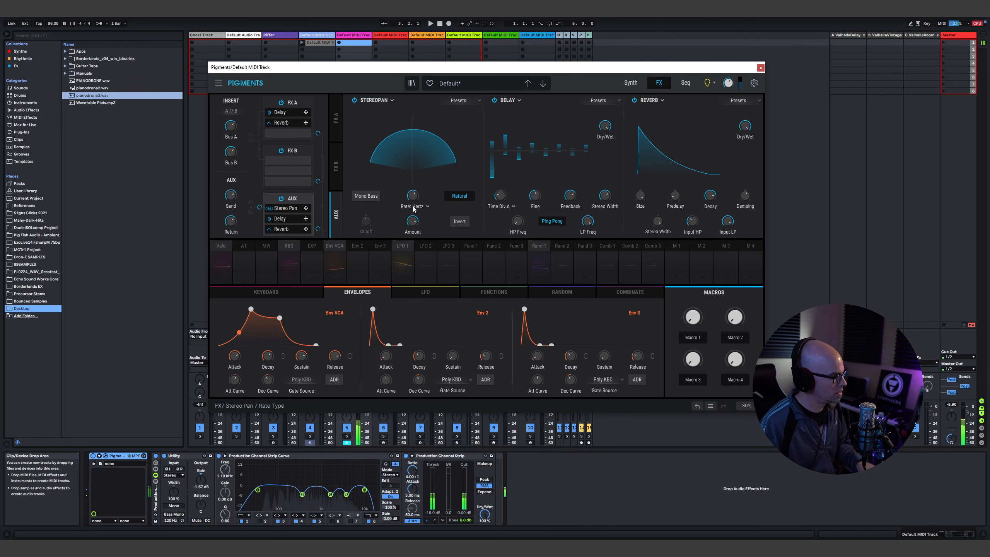
- Adjust the Stereo Pan's rate and set its amount to 0.840, bypassing the AUX delay and reverb temporarily to hear it alone
left_click(494, 101)
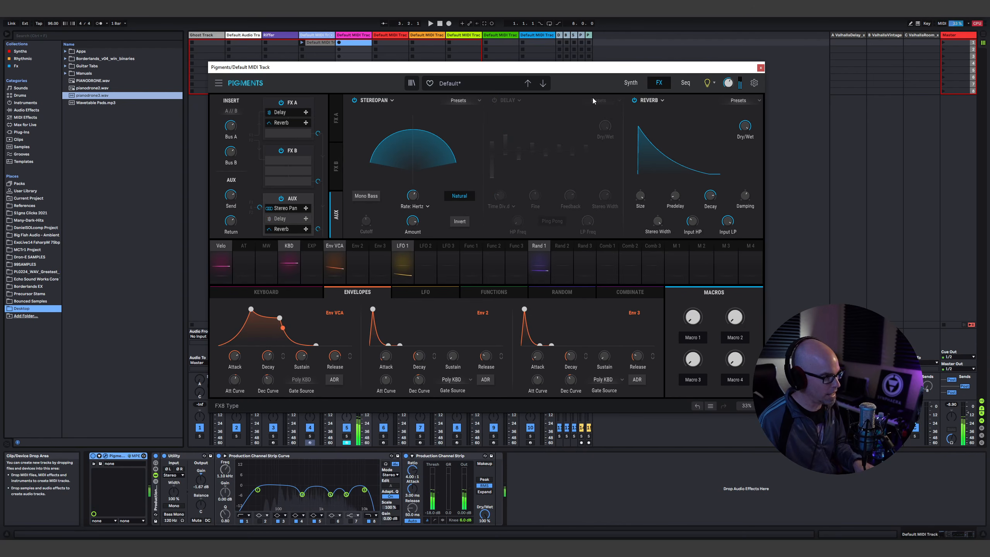
left_click(634, 101)
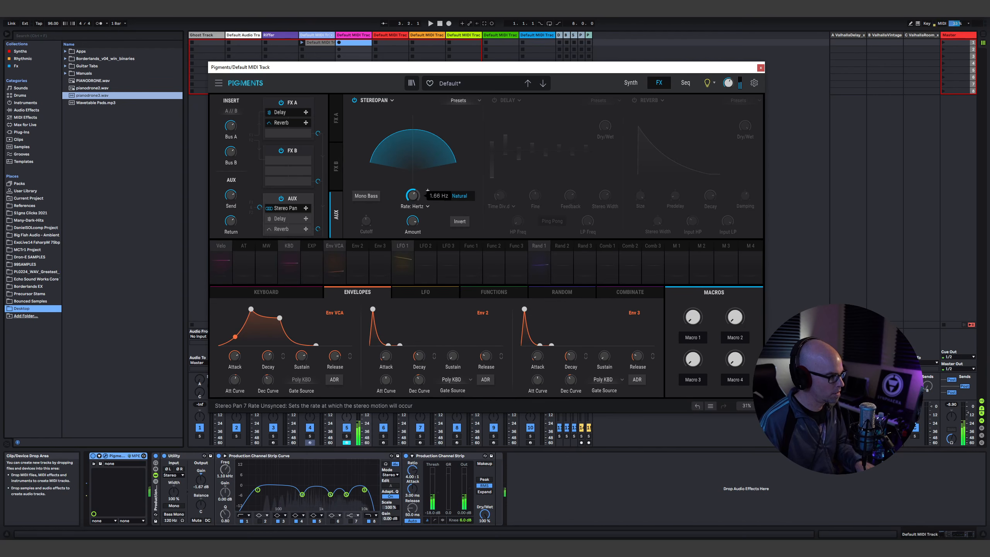
left_click_drag(412, 221, 412, 198)
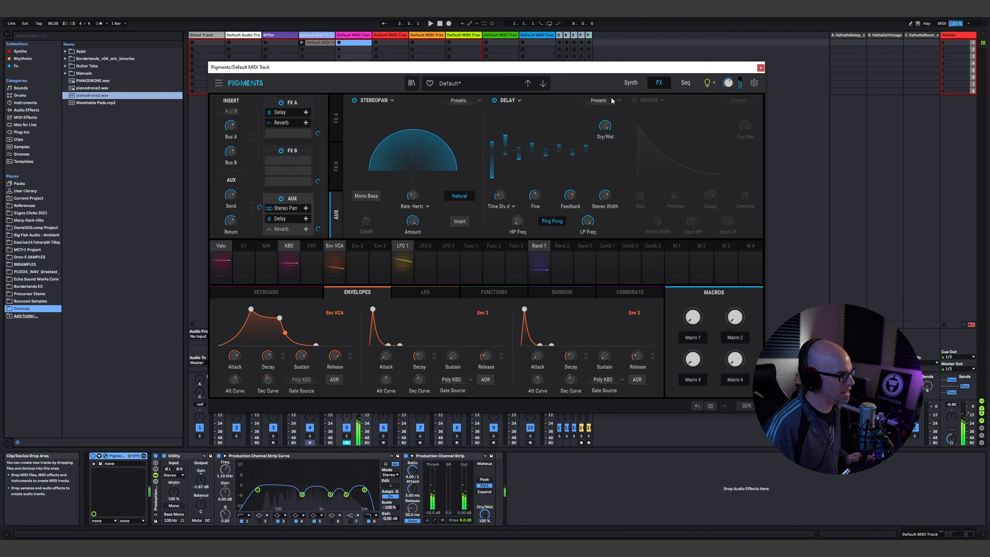
left_click(635, 100)
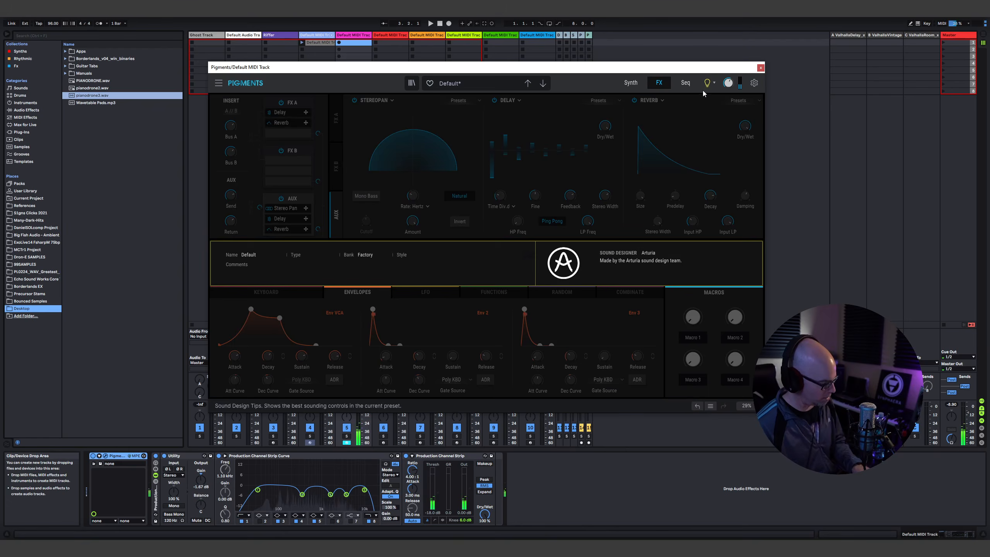
mouse_move(416, 200)
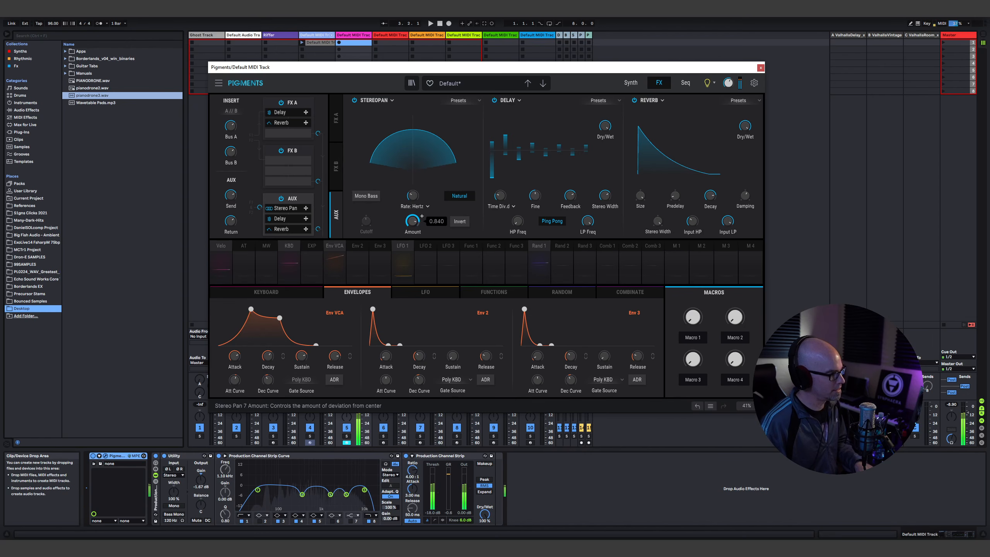
- Enable Noise 1 with White Noise (Wide) in the Utility Engine and lower its volume to -70.0 dB
left_click(630, 82)
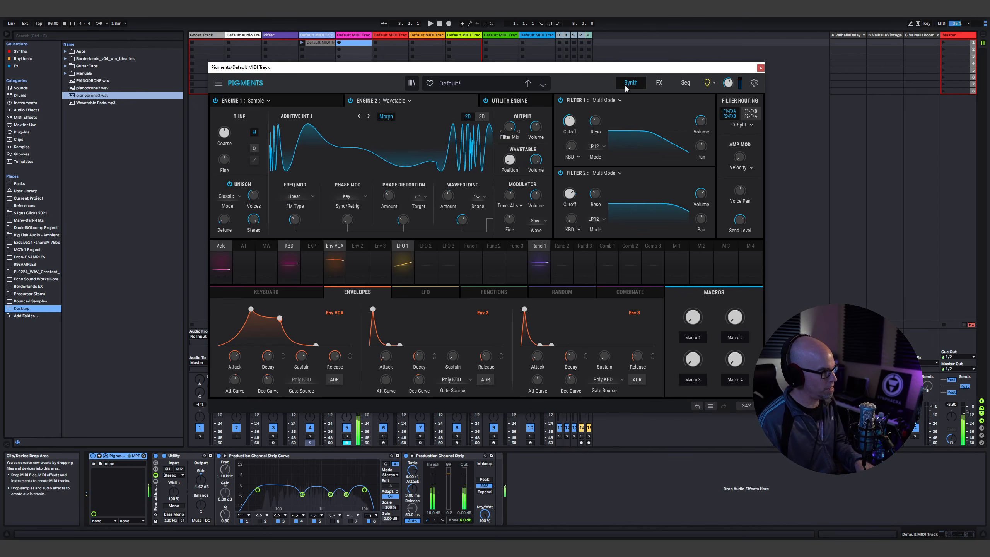
mouse_move(573, 195)
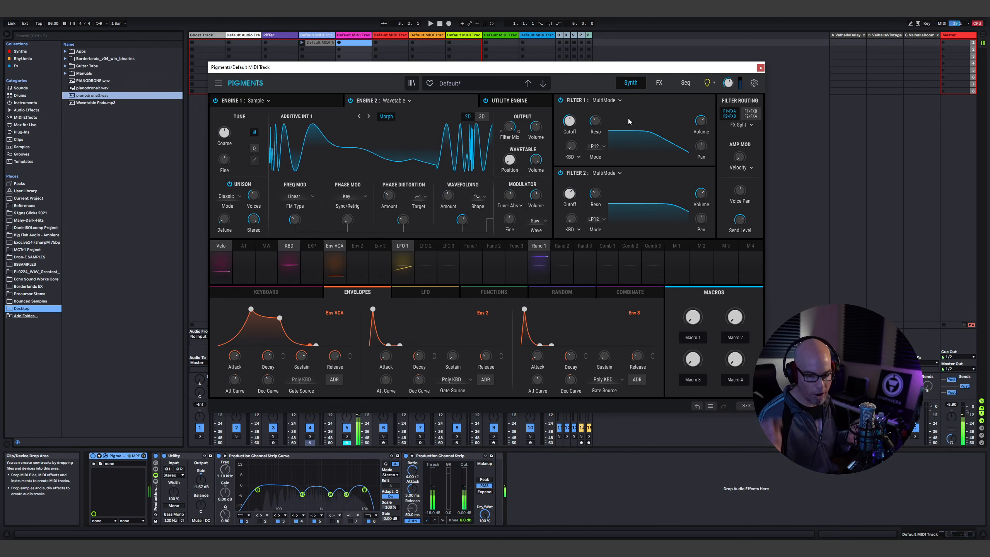
left_click(517, 101)
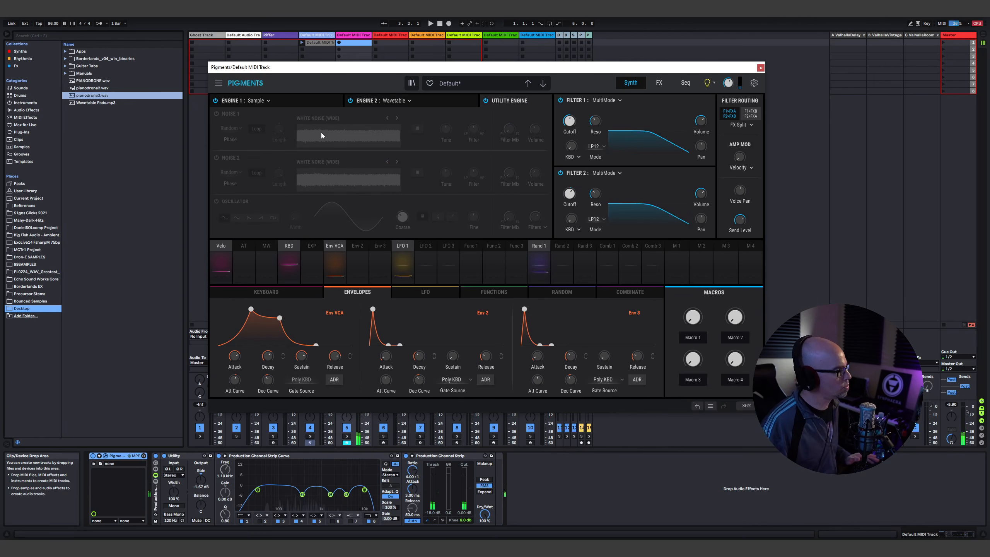
left_click(216, 113)
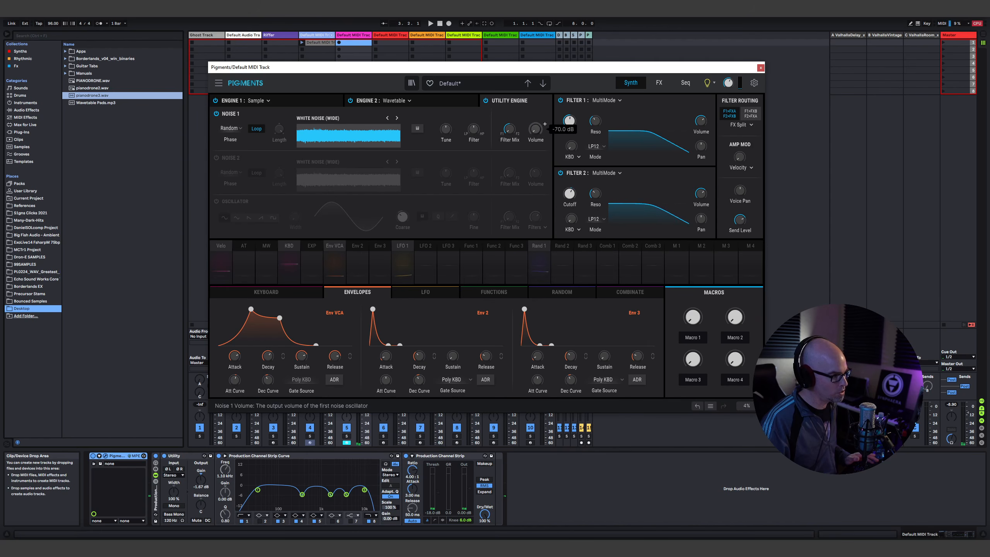
- Switch Env 2 to ADR mode, shape it with an attack of about 1.2 s and adjusted attack curve, and route it to Noise 1 volume
left_click(357, 246)
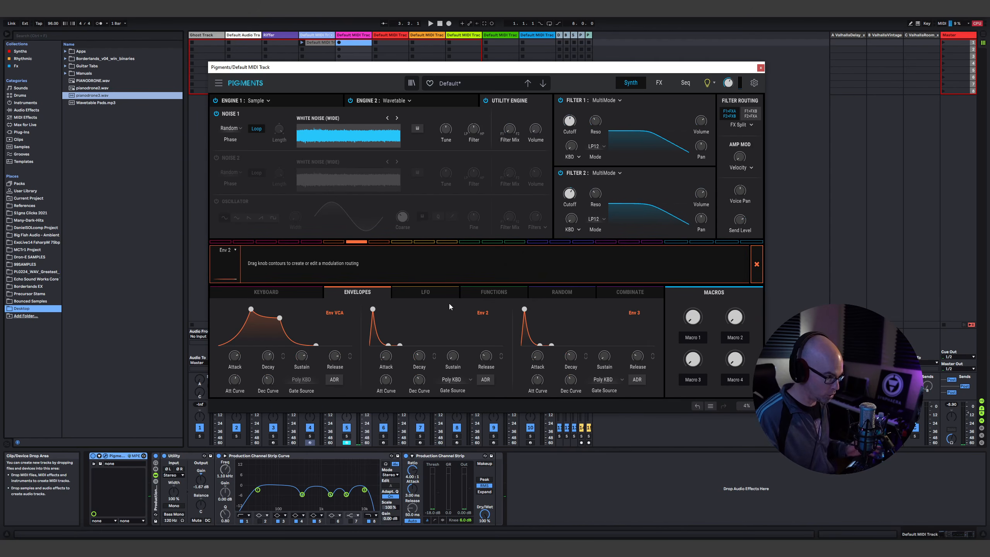
left_click(485, 380)
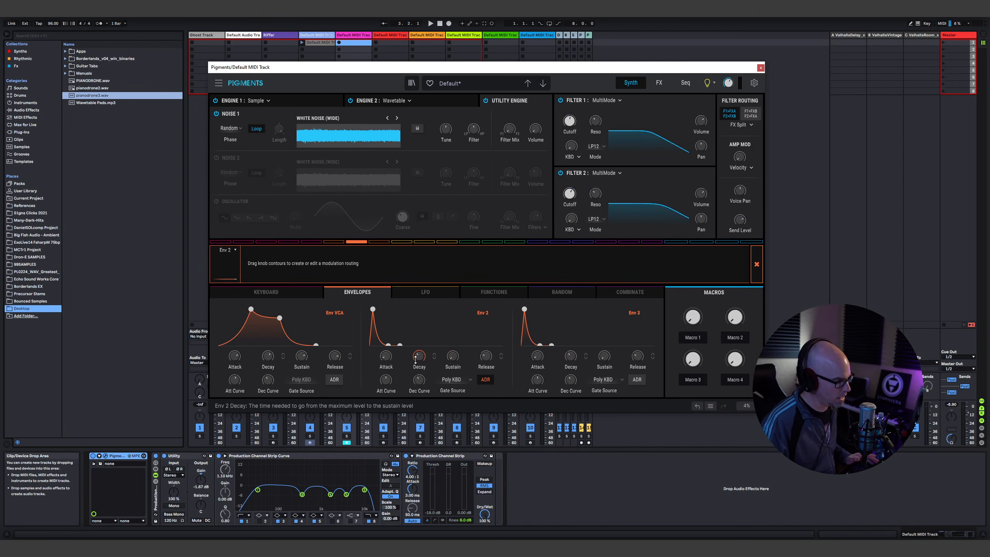
left_click_drag(387, 360, 386, 326)
left_click_drag(387, 382, 387, 375)
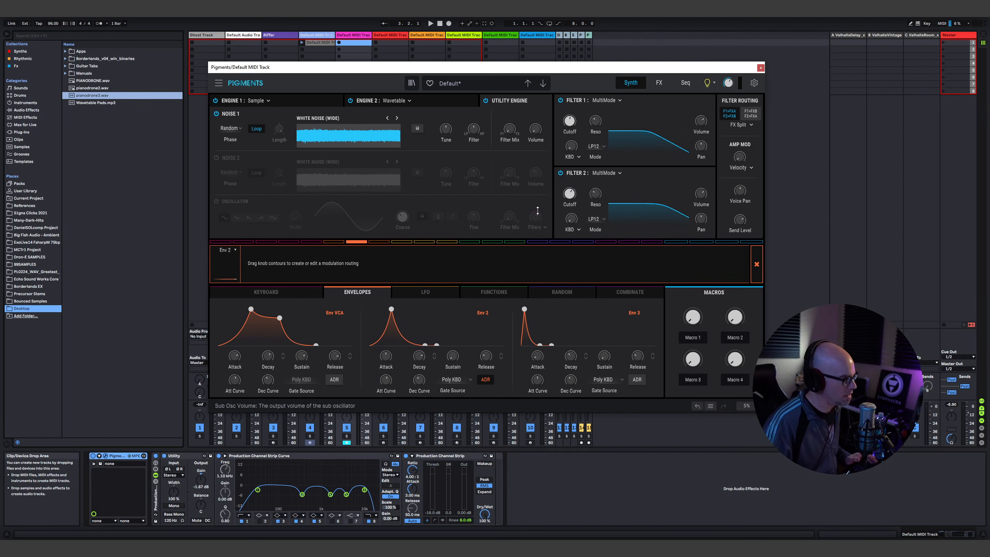
left_click_drag(536, 122, 535, 117)
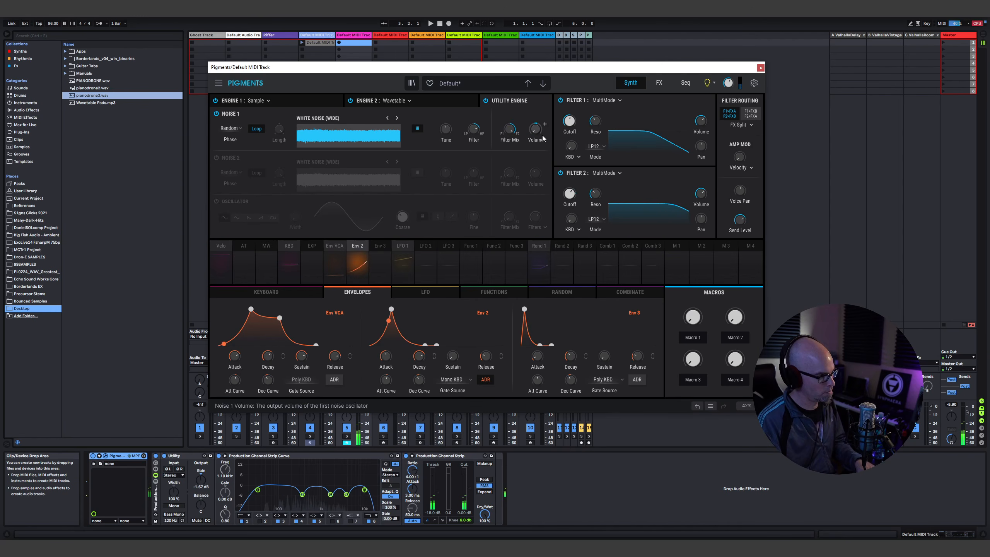
- Lengthen Env 2's attack slightly and set its modulation amount on the Noise 1 volume to 0.51
mouse_move(541, 135)
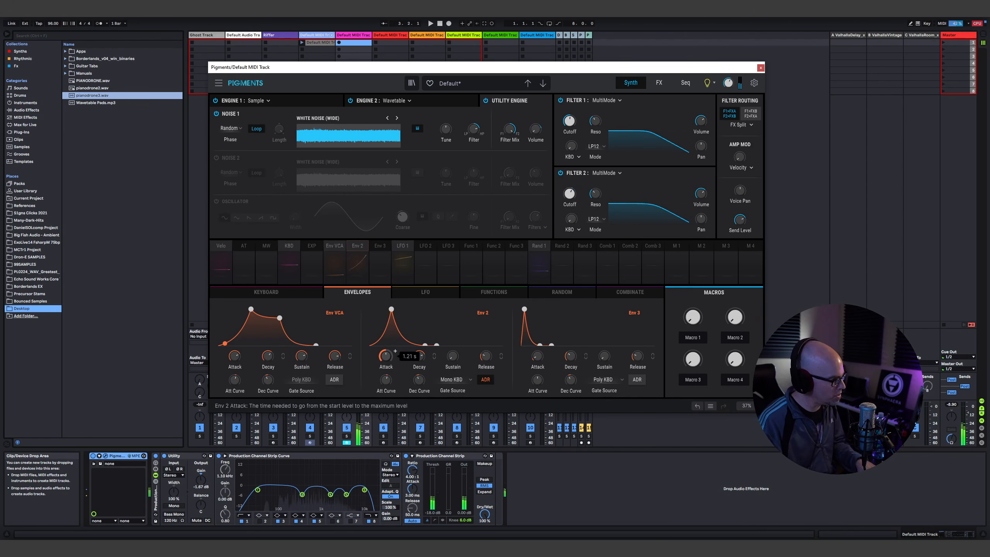
scroll(394, 350, "up", 3)
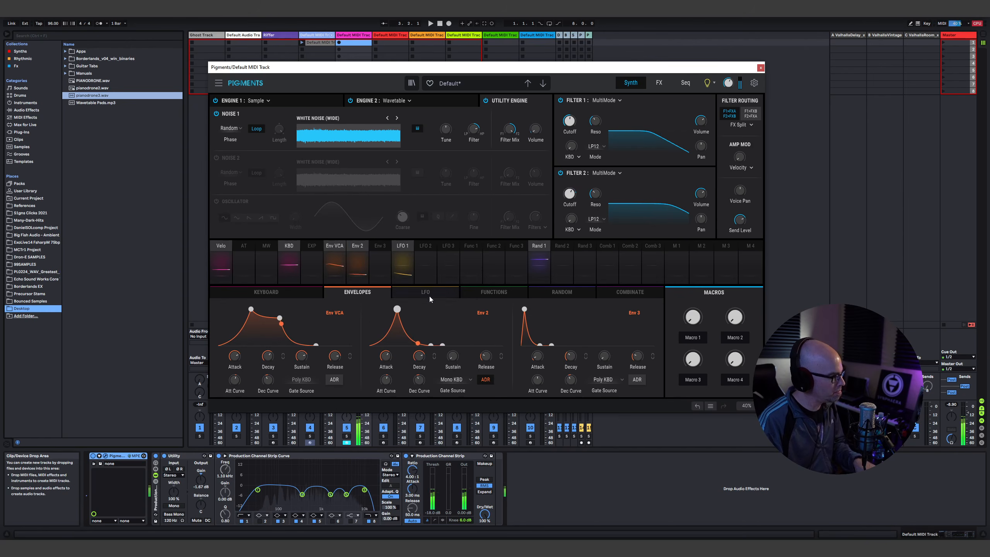
left_click(368, 254)
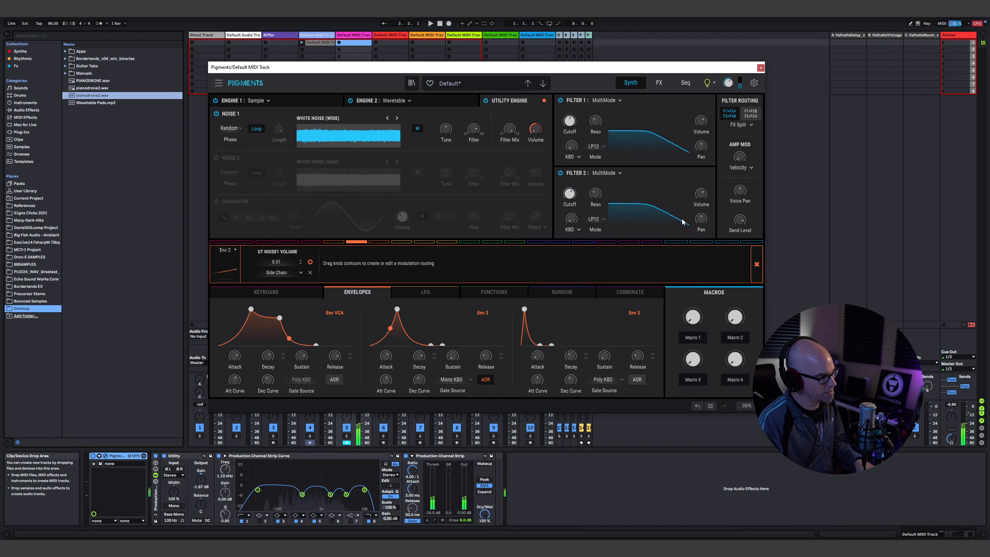
left_click(757, 265)
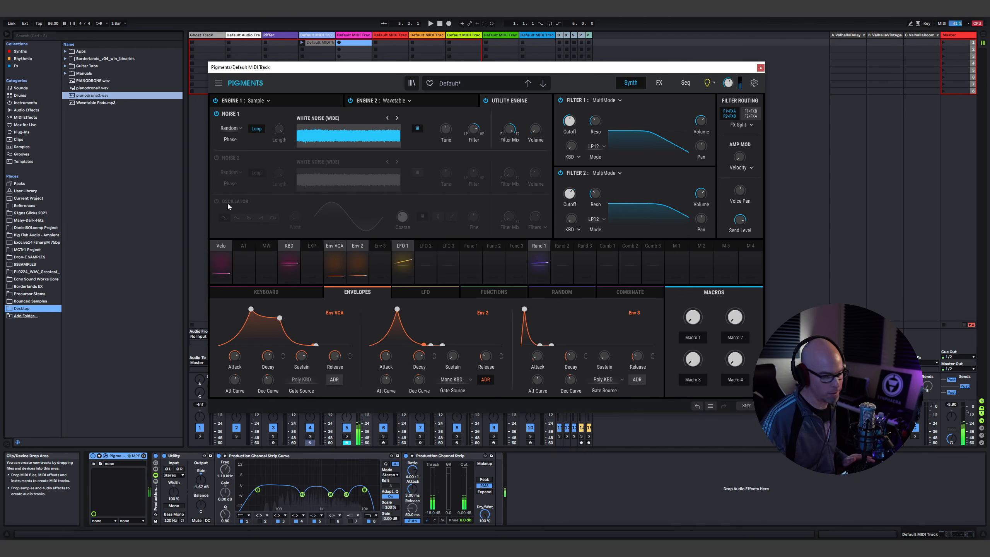
- Enable the Utility Engine oscillator with a triangle wave, route it to Direct Out and set its volume to -13.4 dB
left_click(217, 201)
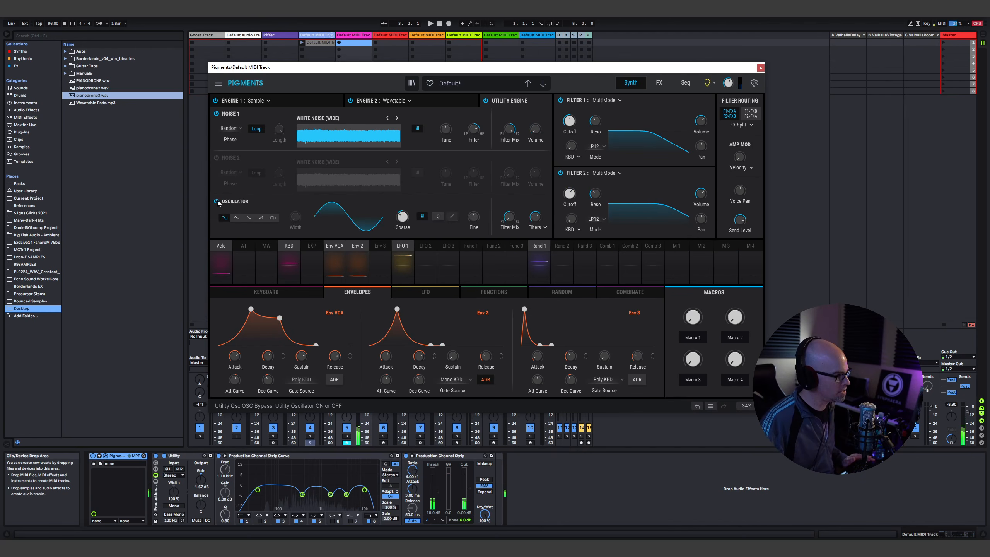
left_click(238, 217)
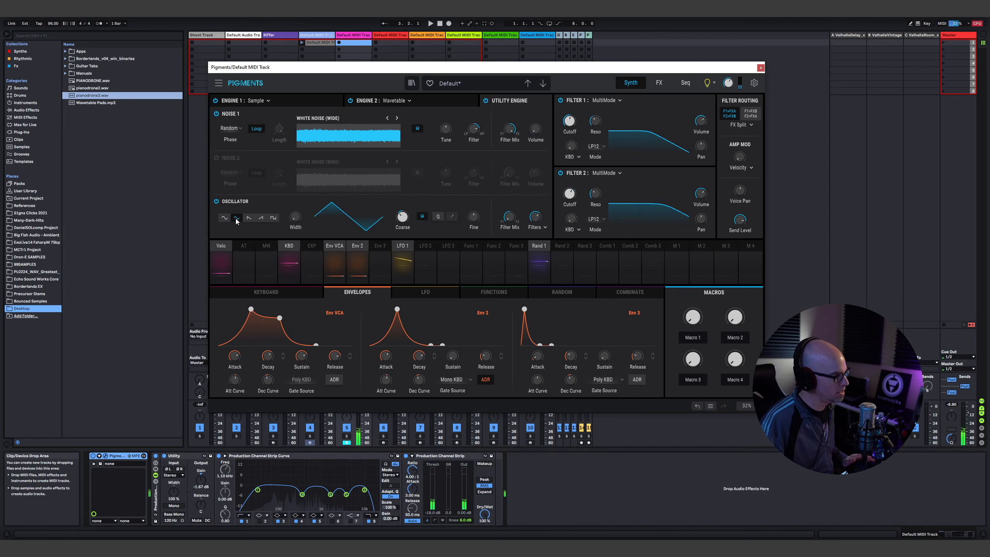
left_click(540, 226)
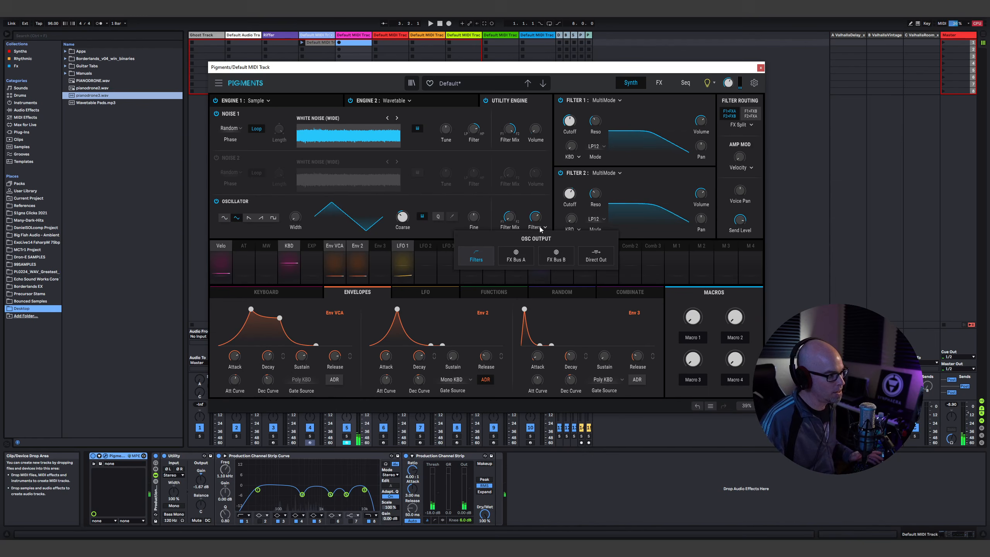
left_click(595, 260)
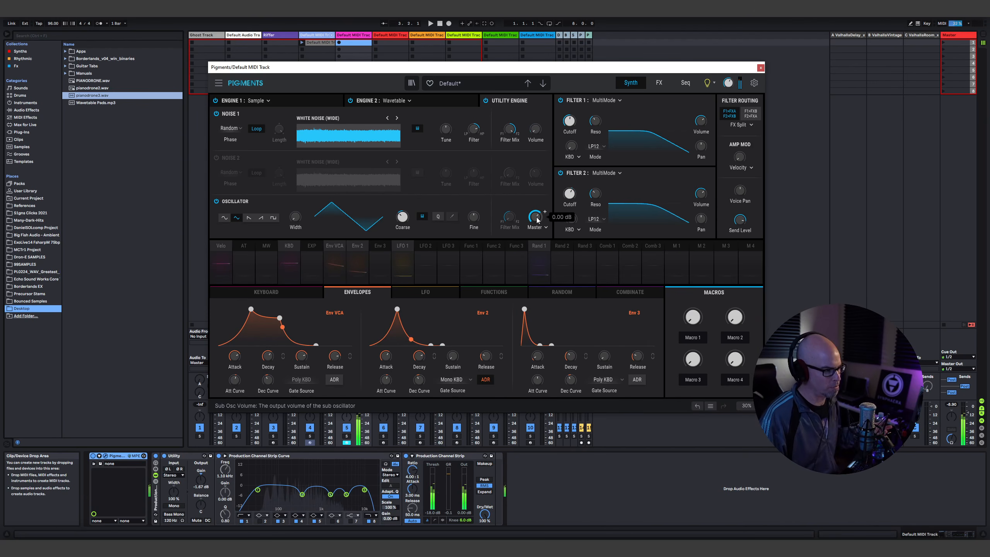
scroll(545, 212, "down", 2)
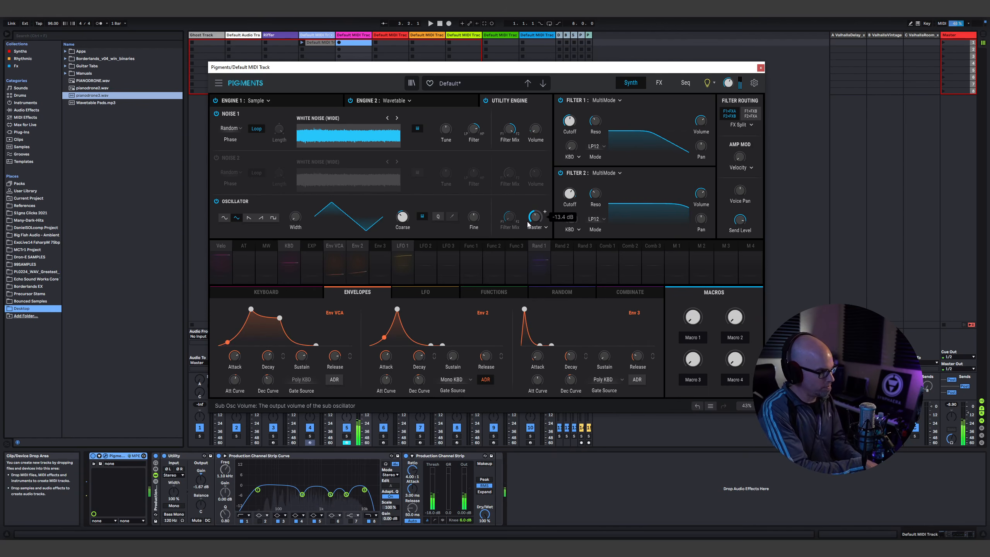
- Return to the Engine 1 sample settings, keeping the Sample engine type
left_click(282, 101)
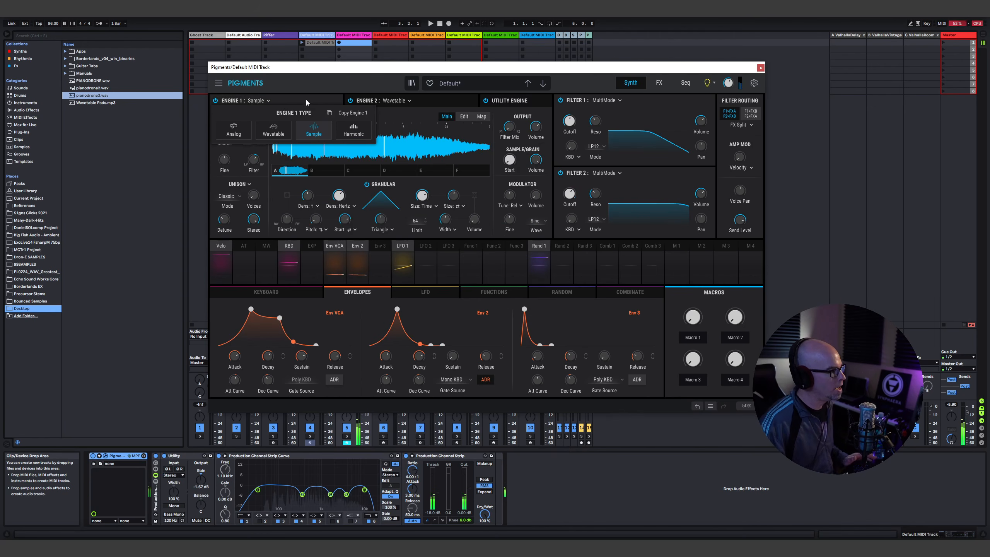
left_click(274, 99)
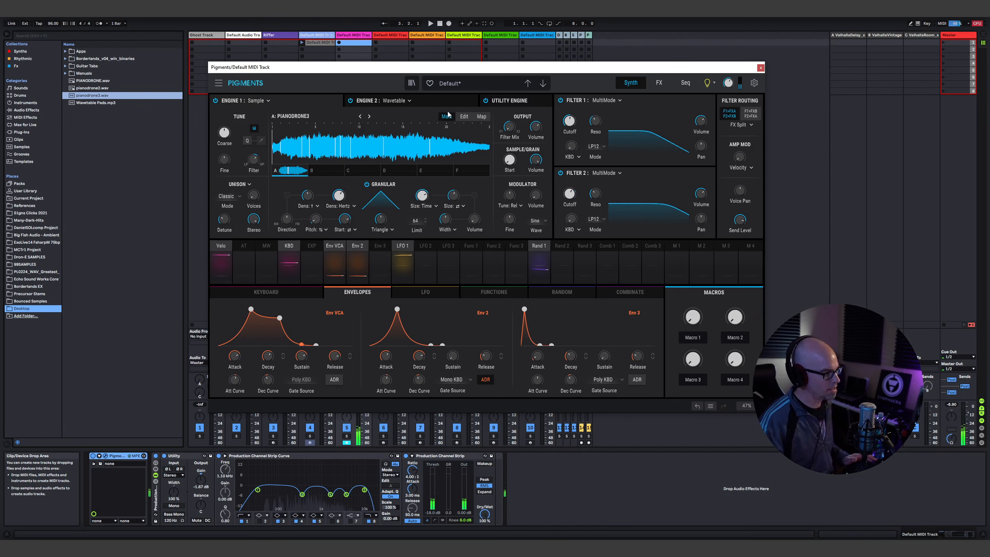